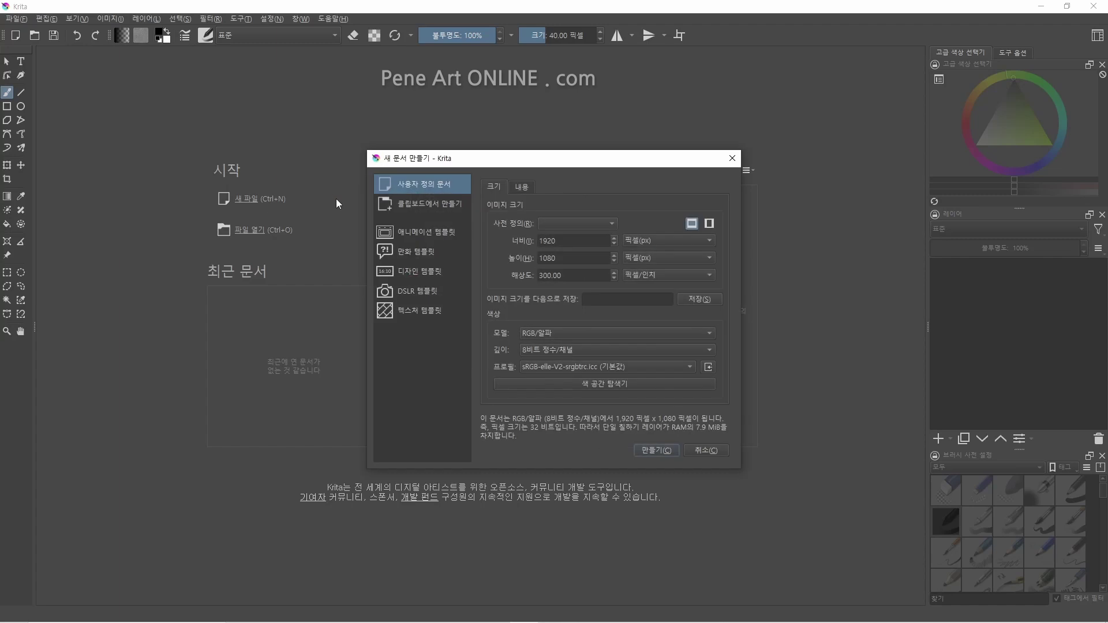
# Create a new document from the 1920x1080 preset and fit the whole canvas in view.
pyautogui.click(604, 223)
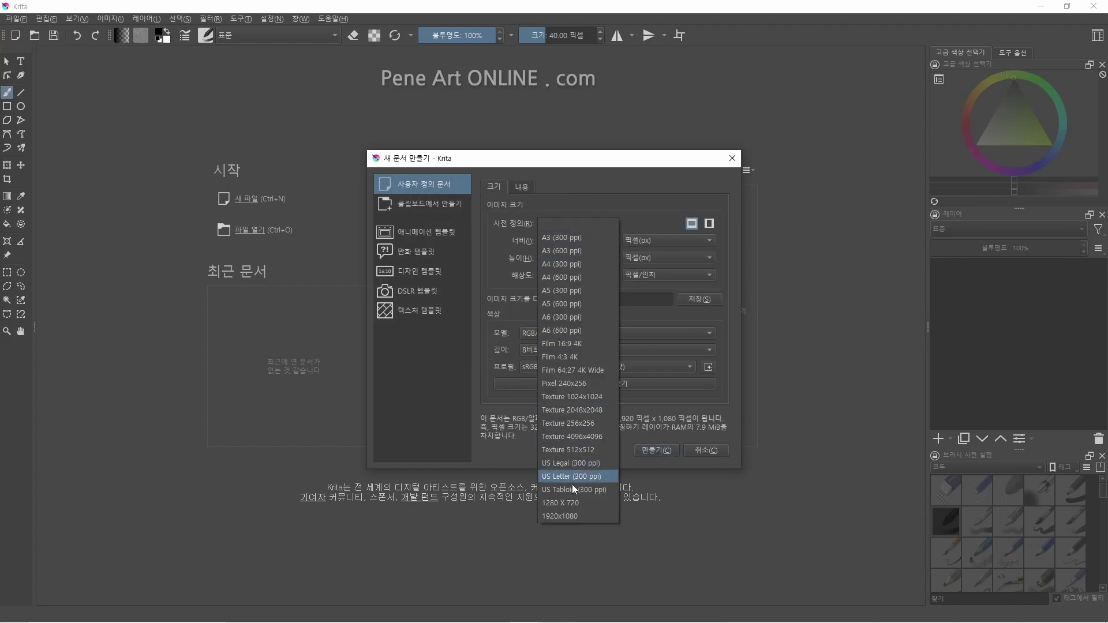
pyautogui.click(562, 516)
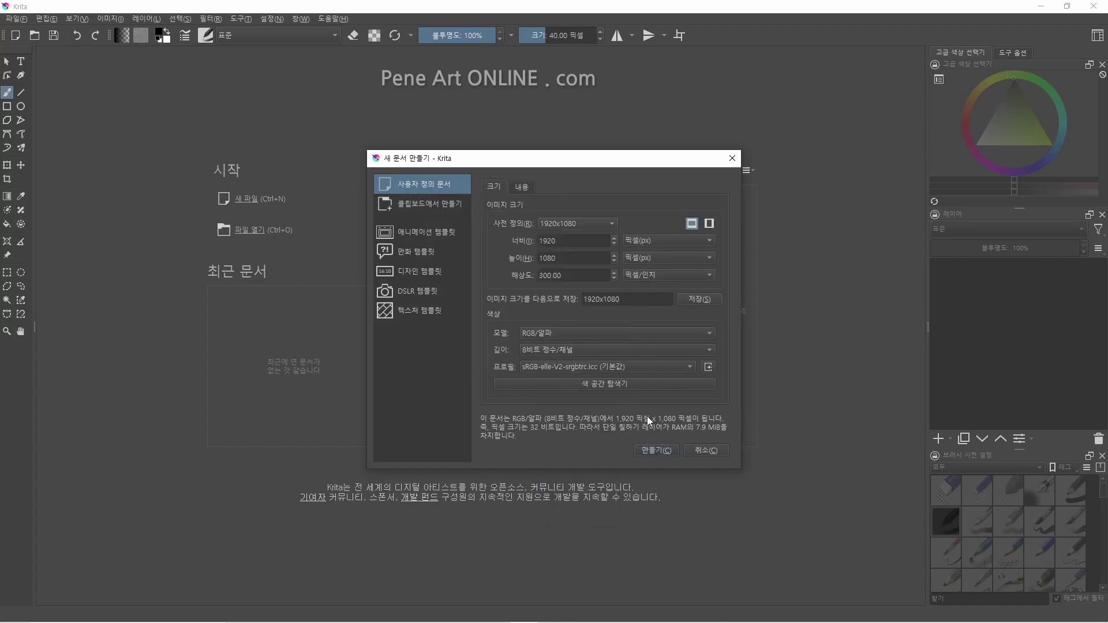
pyautogui.click(655, 451)
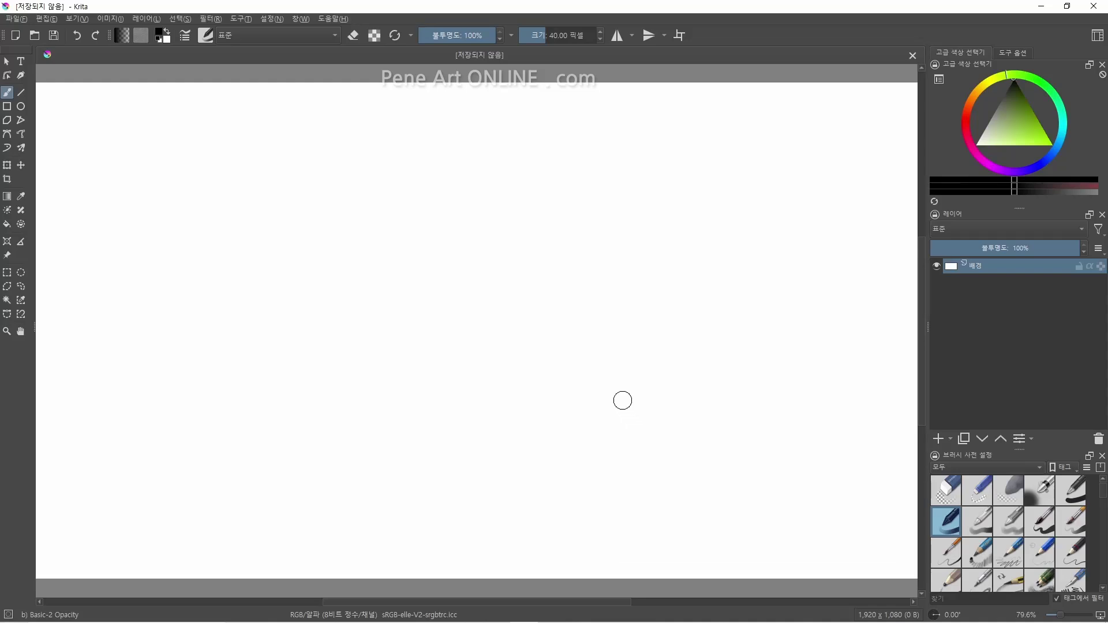
pyautogui.scroll(-1, 526, 266)
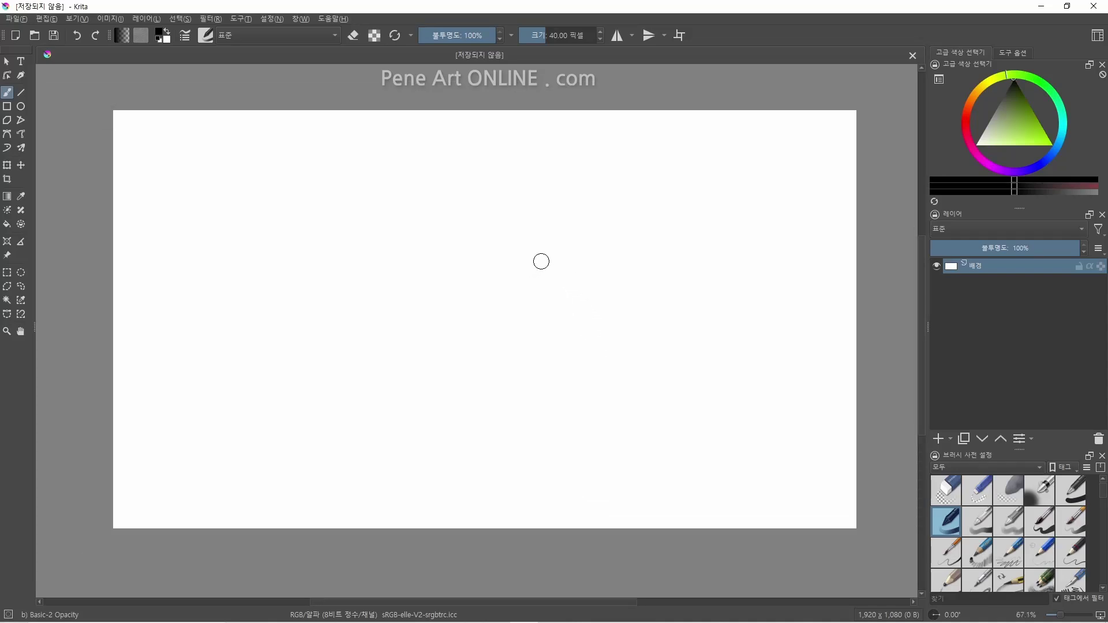
# Choose a medium yellow-green brush colour and add a new paint layer above the background.
pyautogui.moveTo(954, 530)
pyautogui.click(1030, 79)
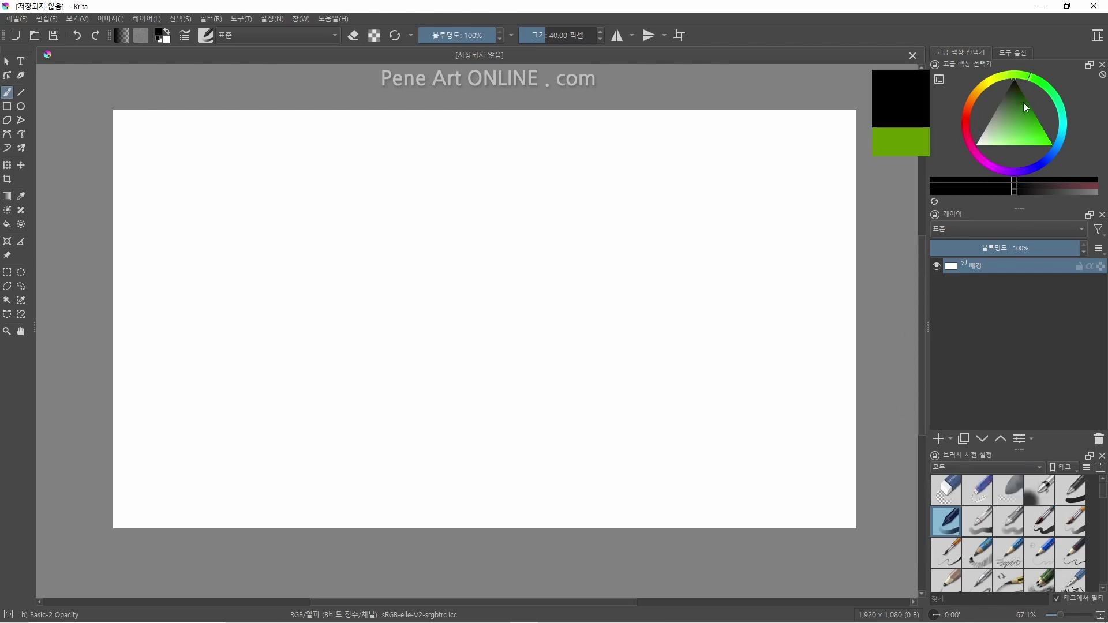
pyautogui.moveTo(1023, 102); pyautogui.dragTo(1047, 120)
pyautogui.moveTo(1019, 73); pyautogui.dragTo(1008, 73)
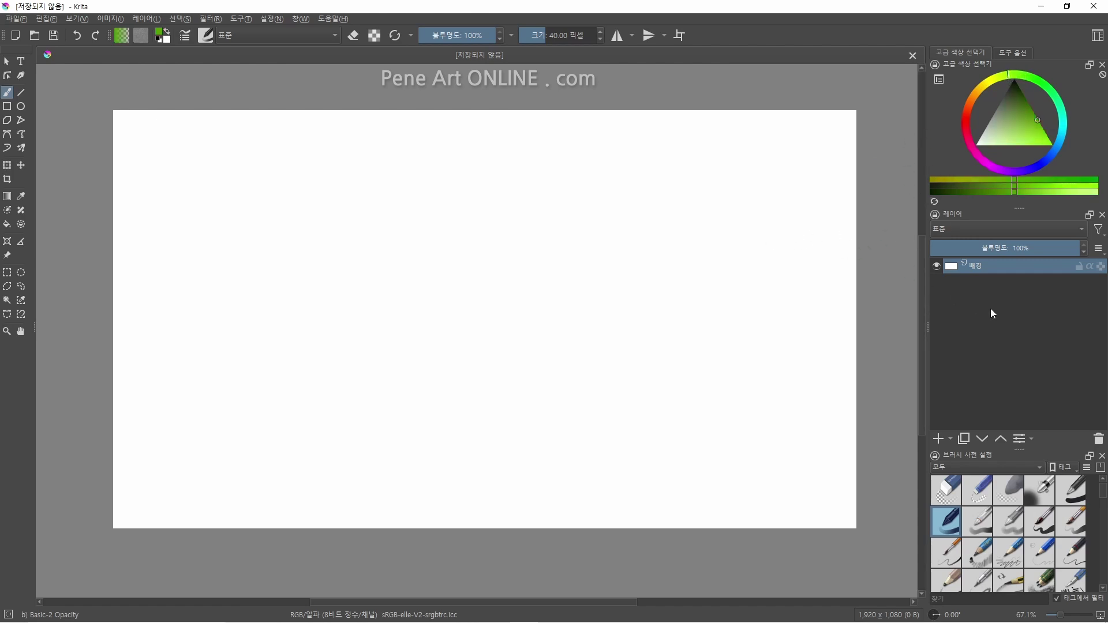
pyautogui.click(940, 438)
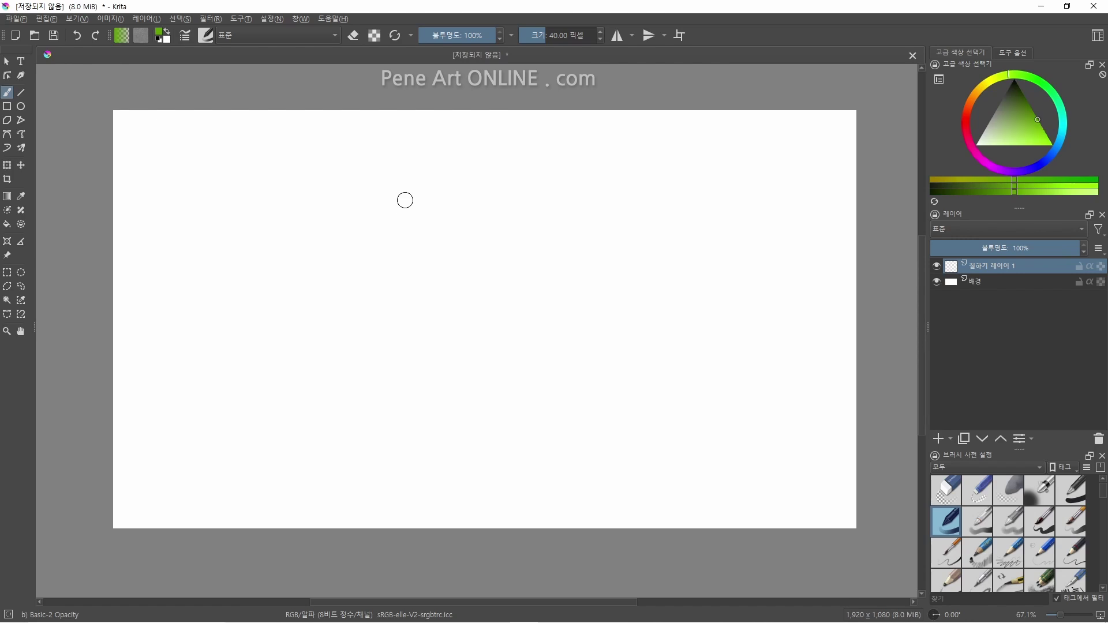
# Paint three green zigzag strokes on the upper canvas: one at 40 px, one very thin, and one at about 38 px.
pyautogui.moveTo(266, 228)
pyautogui.mouseDown()
pyautogui.moveTo(342, 194)
pyautogui.moveTo(320, 261)
pyautogui.moveTo(359, 255)
pyautogui.moveTo(360, 276)
pyautogui.moveTo(395, 311)
pyautogui.mouseUp()
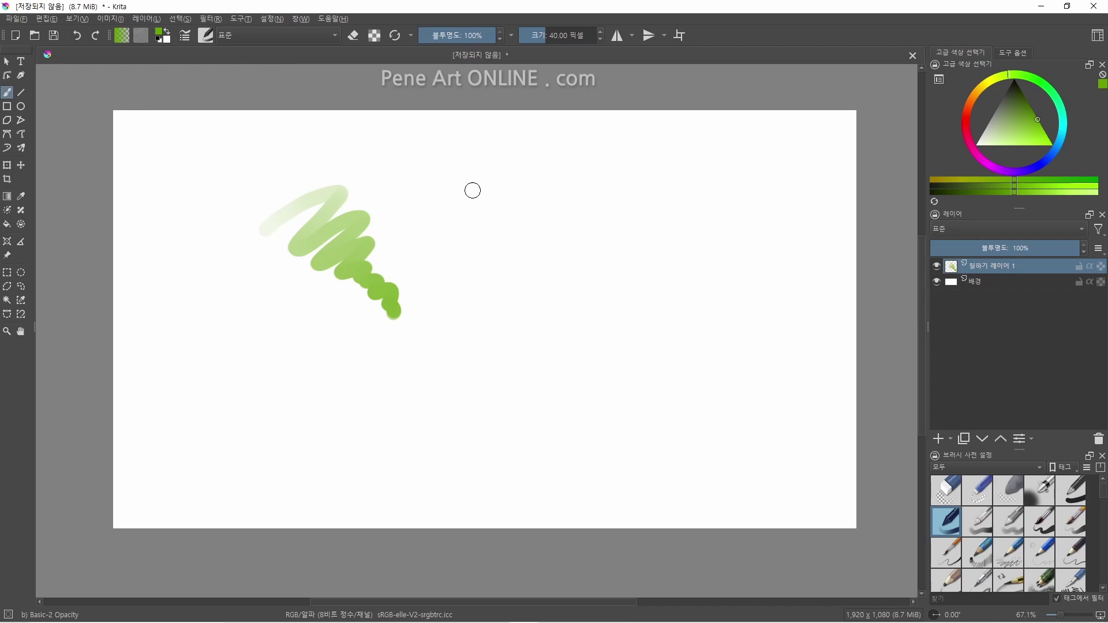
pyautogui.moveTo(551, 35); pyautogui.dragTo(532, 35)
pyautogui.moveTo(450, 149)
pyautogui.mouseDown()
pyautogui.moveTo(458, 223)
pyautogui.moveTo(443, 285)
pyautogui.mouseUp()
pyautogui.press(']')
pyautogui.press(']')
pyautogui.press(']')
pyautogui.press(']')
pyautogui.moveTo(475, 153)
pyautogui.mouseDown()
pyautogui.moveTo(500, 233)
pyautogui.moveTo(492, 258)
pyautogui.mouseUp()
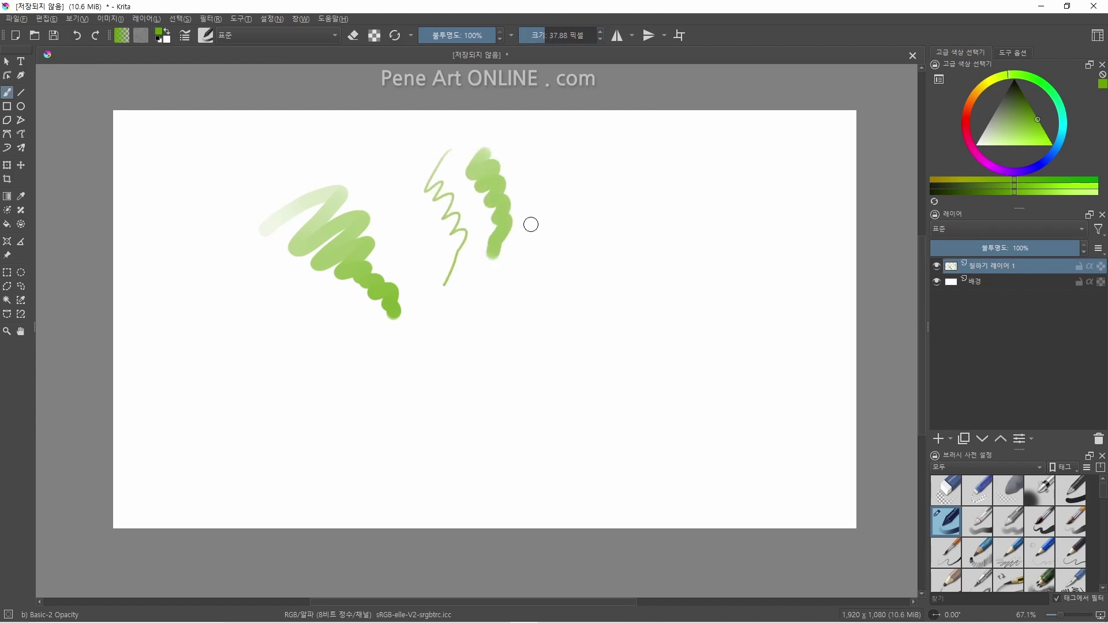
# Paint a broad green stroke with an enlarged brush, a narrower 51 px one beside it, and another on the lower left of the canvas.
pyautogui.press(']')
pyautogui.press(']')
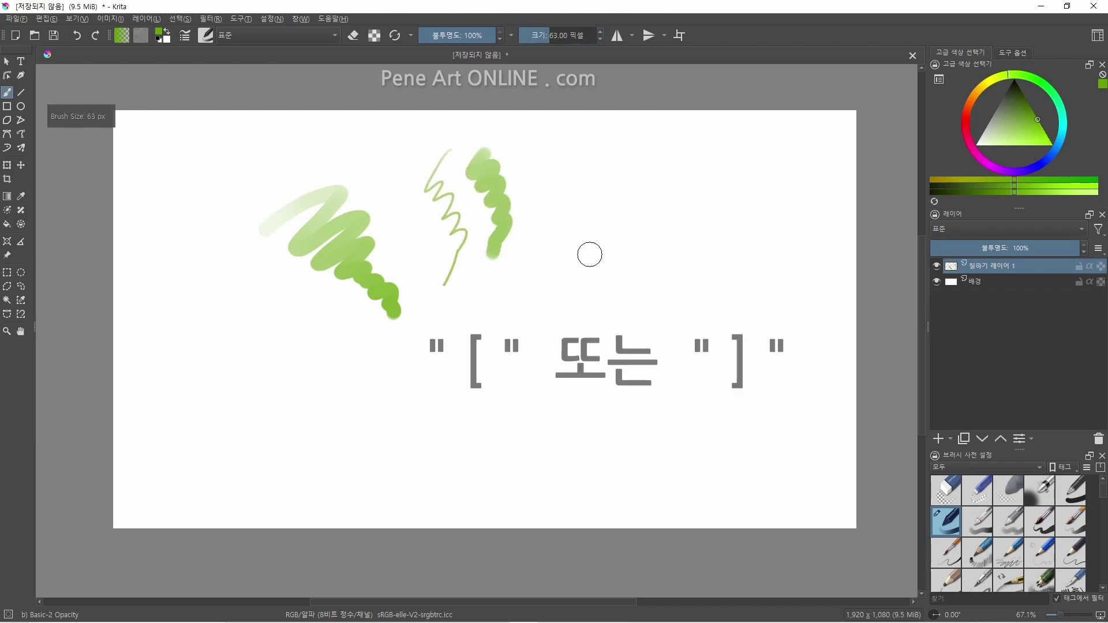
pyautogui.press(']')
pyautogui.moveTo(589, 238)
pyautogui.mouseDown()
pyautogui.moveTo(589, 217)
pyautogui.moveTo(600, 291)
pyautogui.mouseUp()
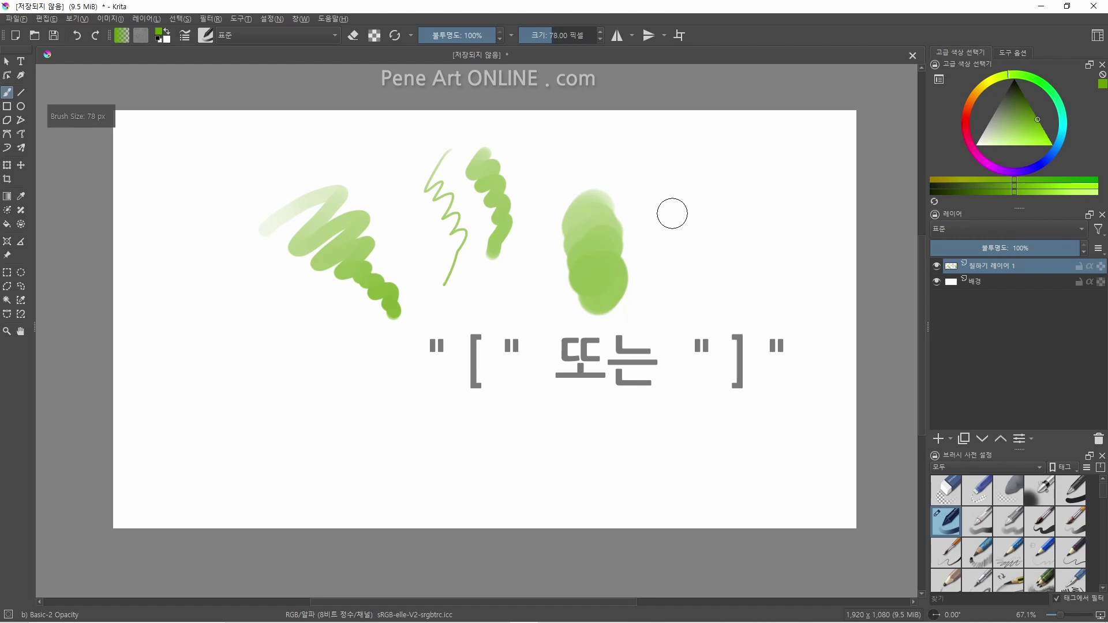
pyautogui.press('[')
pyautogui.press('[')
pyautogui.moveTo(672, 207); pyautogui.dragTo(674, 266)
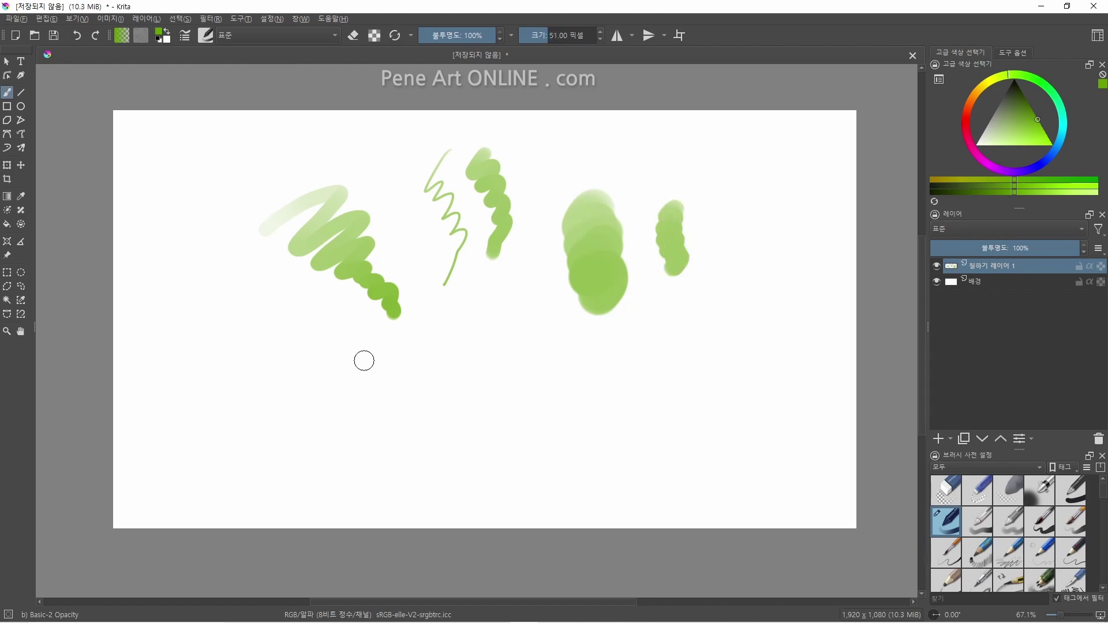
pyautogui.moveTo(364, 361)
pyautogui.mouseDown()
pyautogui.moveTo(354, 371)
pyautogui.moveTo(403, 417)
pyautogui.mouseUp()
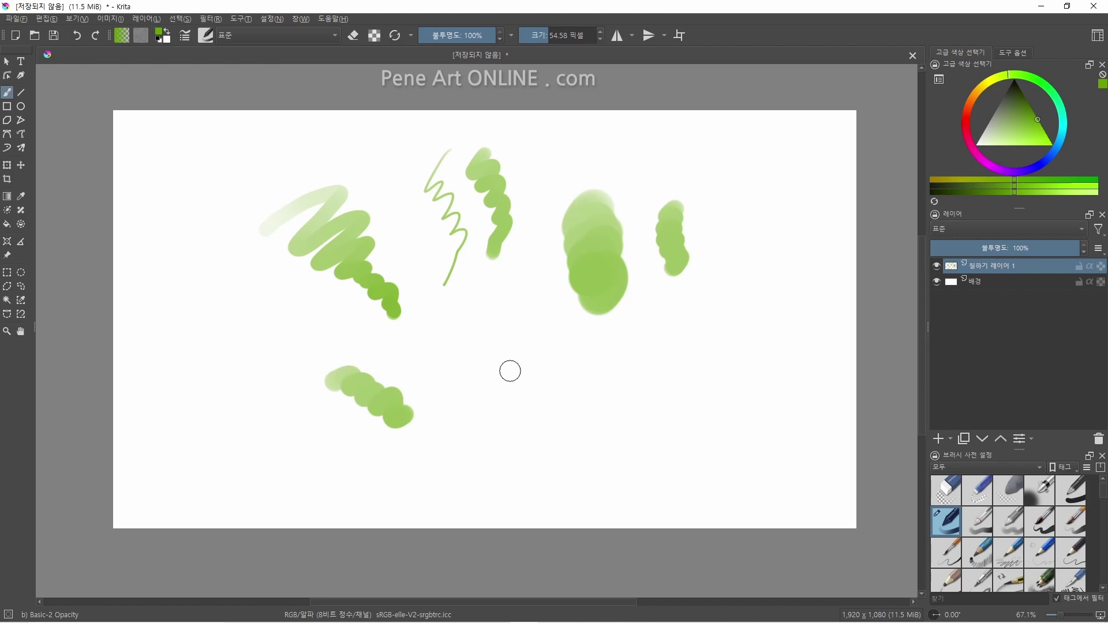
# Choose a brown brush colour from the pop-up palette and paint a wavy stroke in the middle of the canvas.
pyautogui.rightClick(492, 340)
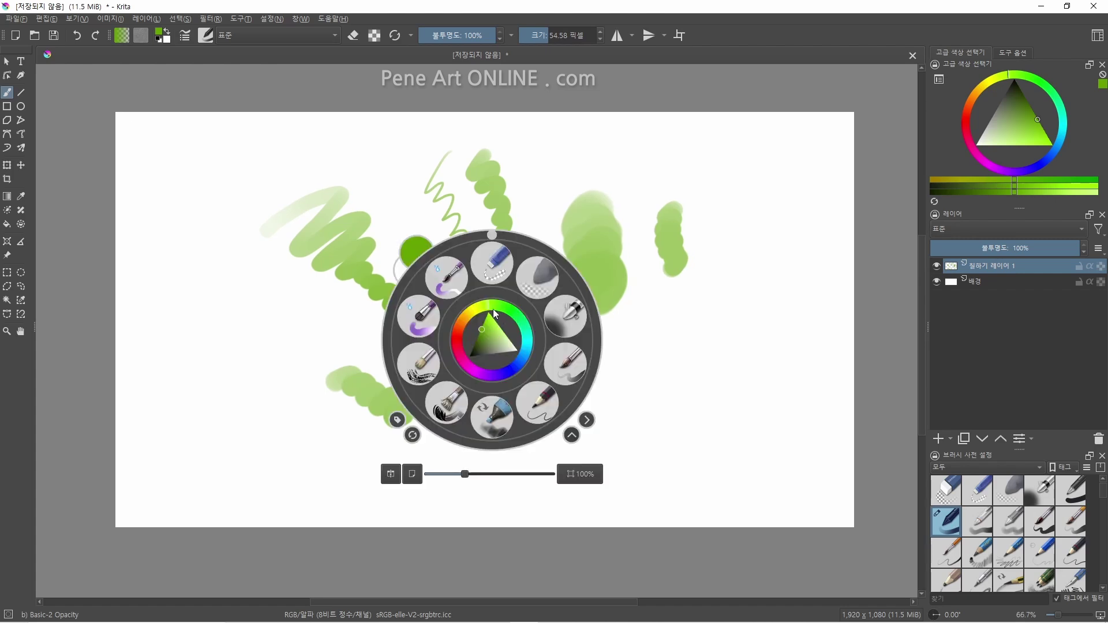
pyautogui.moveTo(483, 332)
pyautogui.mouseDown()
pyautogui.moveTo(499, 310)
pyautogui.moveTo(521, 332)
pyautogui.moveTo(564, 340)
pyautogui.moveTo(553, 367)
pyautogui.mouseUp()
pyautogui.click(462, 331)
pyautogui.click(632, 268)
# Change the brush colour to a medium blue and paint a short stroke beside the brown one.
pyautogui.rightClick(493, 307)
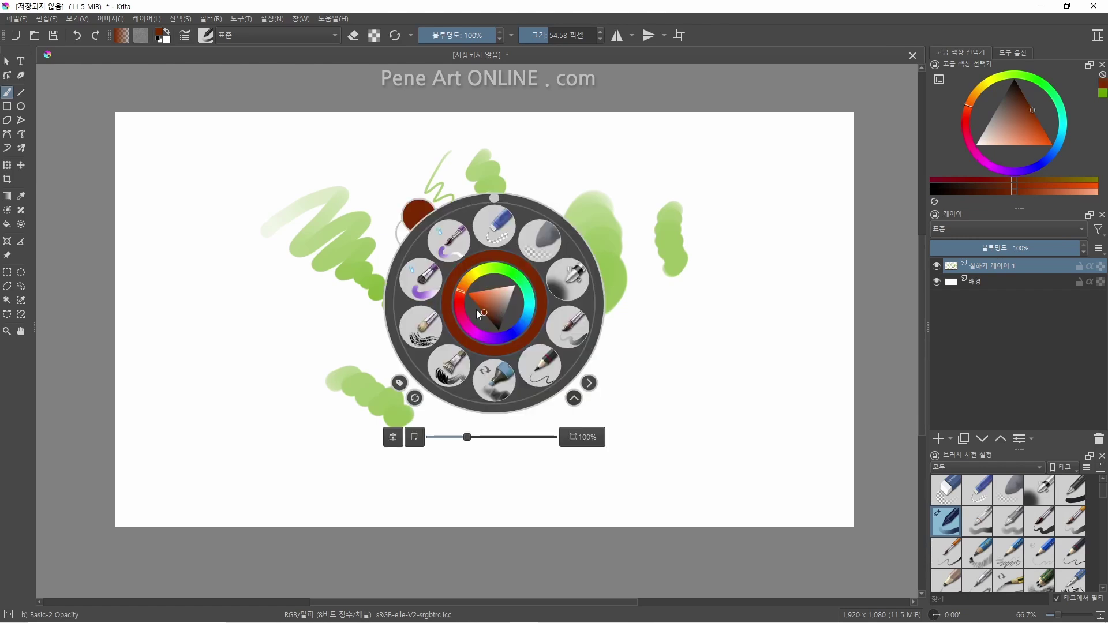
pyautogui.moveTo(462, 298)
pyautogui.mouseDown()
pyautogui.moveTo(482, 267)
pyautogui.moveTo(513, 271)
pyautogui.moveTo(532, 297)
pyautogui.moveTo(523, 327)
pyautogui.mouseUp()
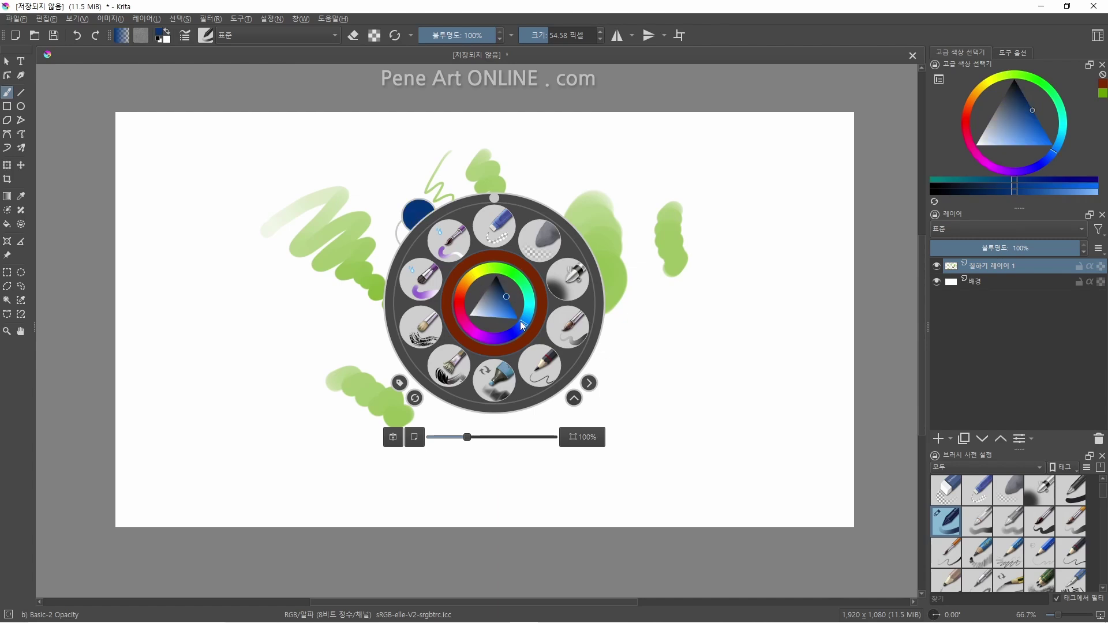
pyautogui.click(517, 306)
pyautogui.click(635, 315)
pyautogui.moveTo(645, 317); pyautogui.dragTo(628, 375)
# Change the brush colour to dark yellow and paint a wavy stroke to the right of the blue one.
pyautogui.rightClick(520, 307)
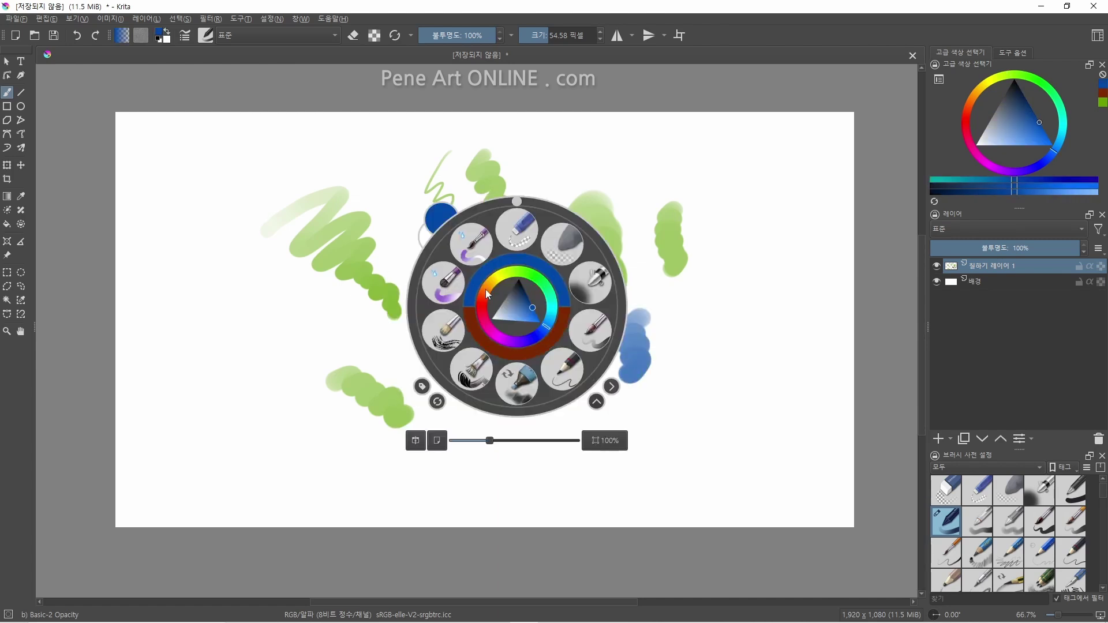
pyautogui.click(494, 284)
pyautogui.click(638, 252)
pyautogui.moveTo(663, 283)
pyautogui.mouseDown()
pyautogui.moveTo(698, 321)
pyautogui.moveTo(688, 359)
pyautogui.mouseUp()
# Change the hue back to yellow-green and paint a curved stroke at the far right of the existing strokes.
pyautogui.rightClick(515, 308)
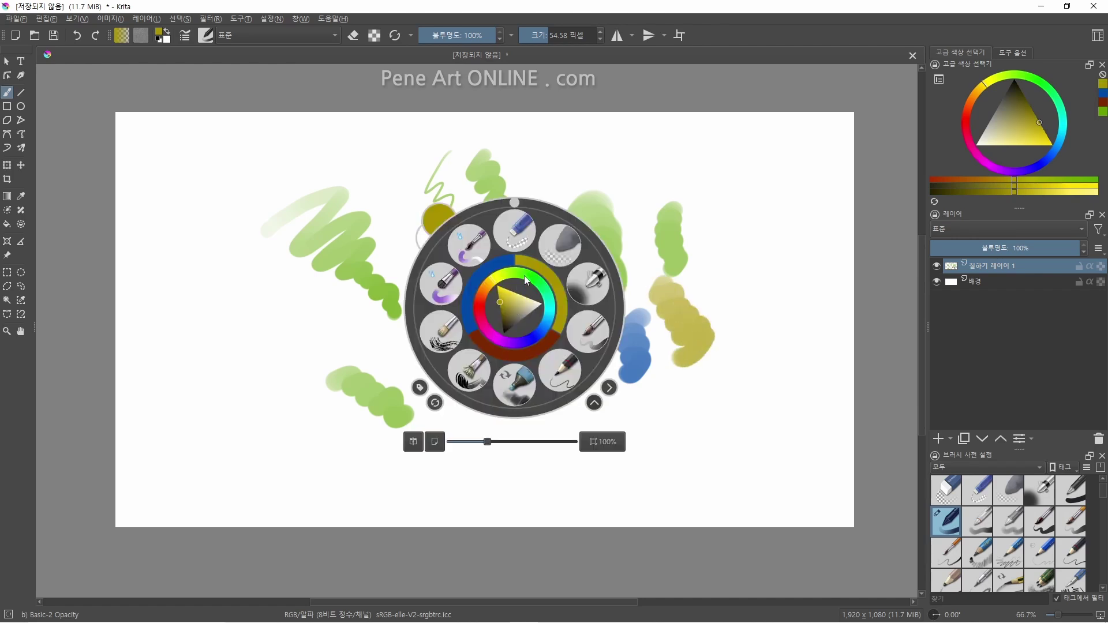
pyautogui.click(526, 282)
pyautogui.click(510, 281)
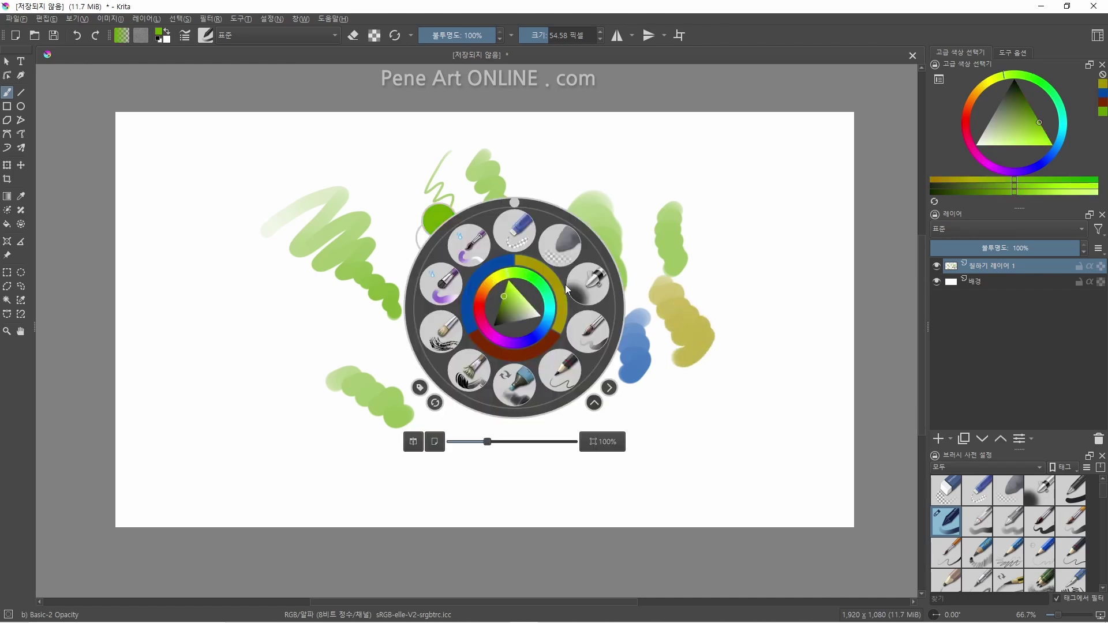
pyautogui.click(689, 243)
pyautogui.moveTo(729, 218)
pyautogui.mouseDown()
pyautogui.moveTo(736, 292)
pyautogui.moveTo(705, 301)
pyautogui.mouseUp()
# Reuse the recent blue, brown and dark yellow colours to paint one more stroke in each below the existing ones.
pyautogui.rightClick(528, 306)
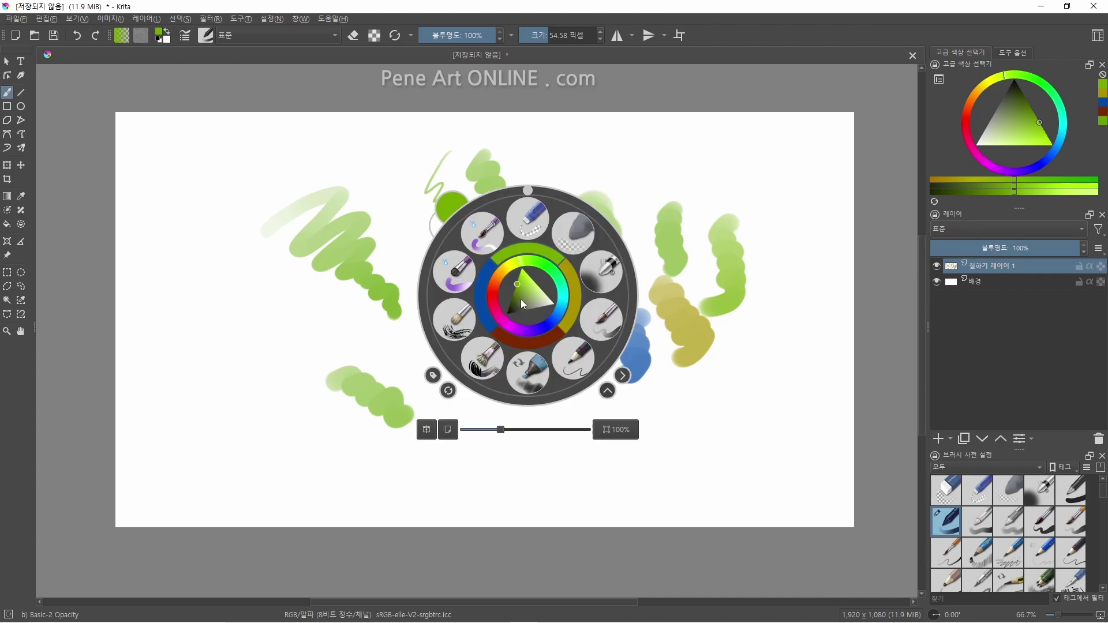
pyautogui.click(485, 310)
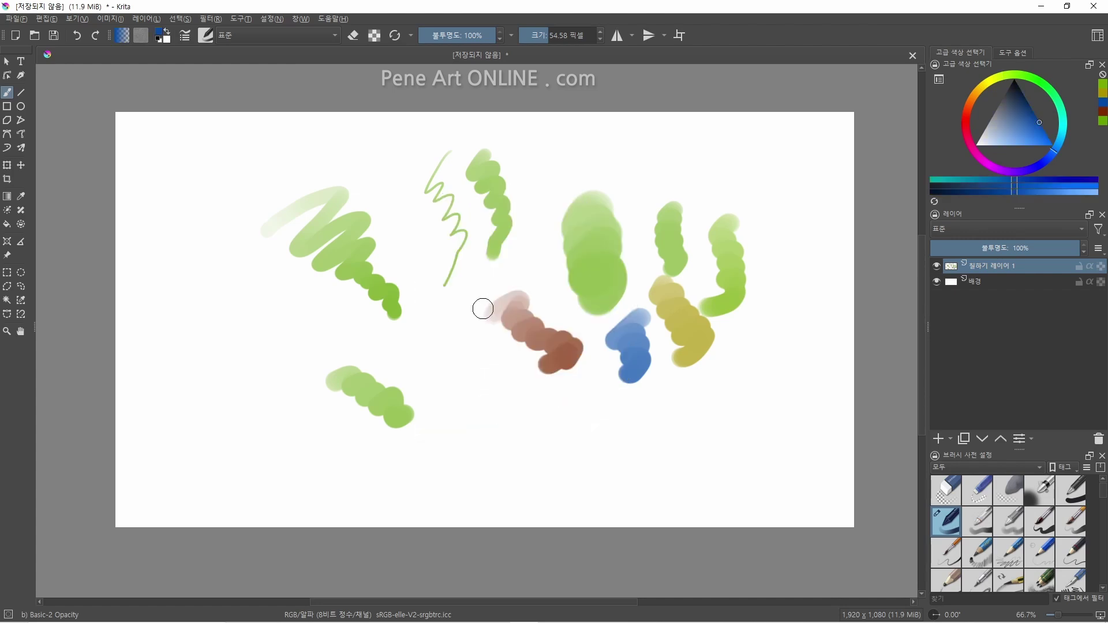
pyautogui.moveTo(453, 346)
pyautogui.mouseDown()
pyautogui.moveTo(482, 363)
pyautogui.moveTo(512, 411)
pyautogui.mouseUp()
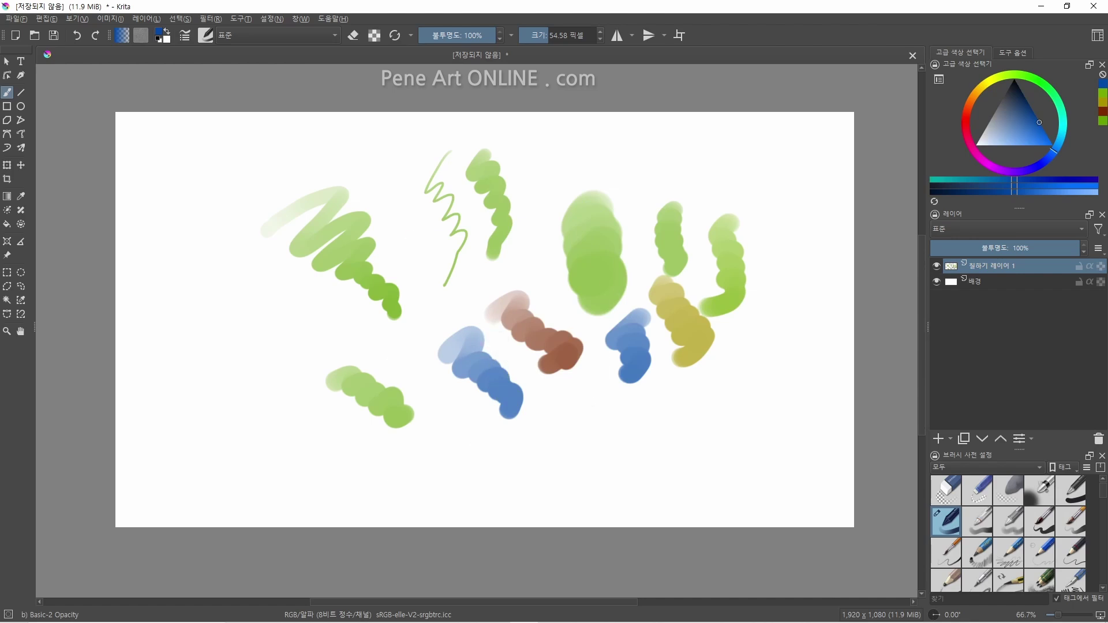
pyautogui.rightClick(495, 345)
pyautogui.click(526, 373)
pyautogui.moveTo(559, 377)
pyautogui.mouseDown()
pyautogui.moveTo(583, 401)
pyautogui.moveTo(572, 430)
pyautogui.mouseUp()
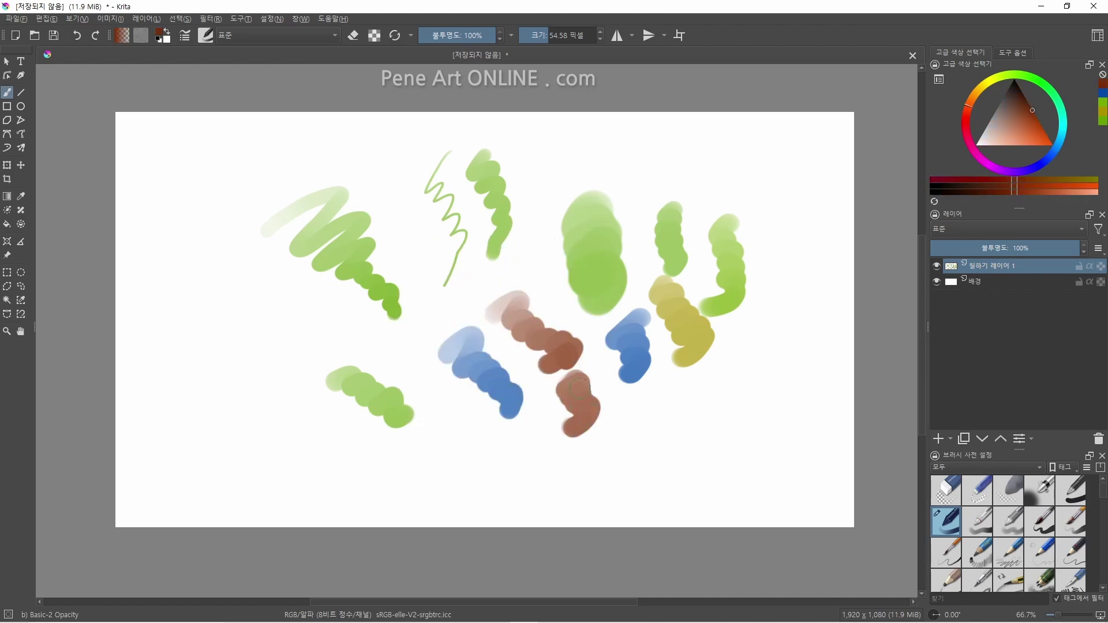
pyautogui.rightClick(546, 342)
pyautogui.click(589, 334)
pyautogui.moveTo(699, 375)
pyautogui.mouseDown()
pyautogui.moveTo(697, 413)
pyautogui.moveTo(676, 432)
pyautogui.mouseUp()
# Rotate the canvas view to -30° with the pop-up palette's rotation handle.
pyautogui.rightClick(546, 339)
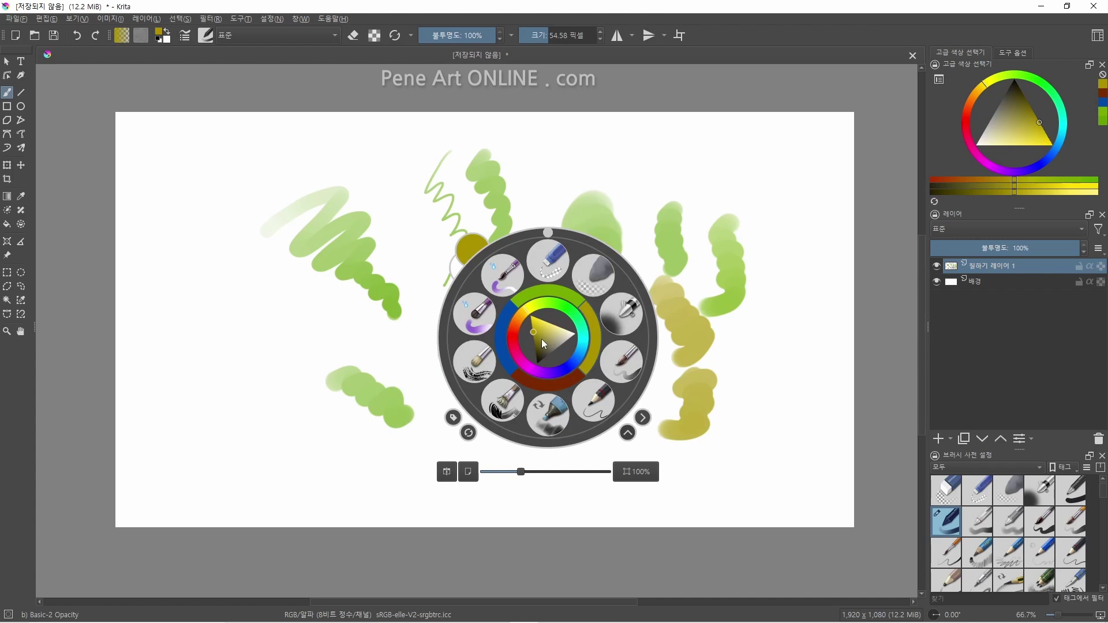
pyautogui.click(545, 232)
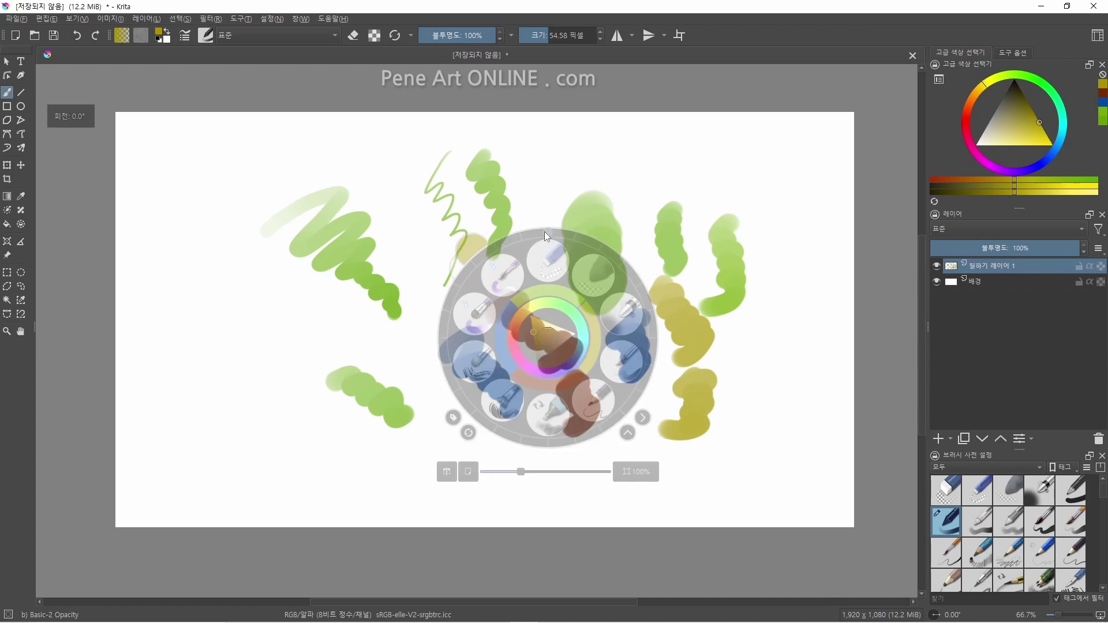
pyautogui.moveTo(545, 230); pyautogui.dragTo(500, 257)
pyautogui.click(383, 306)
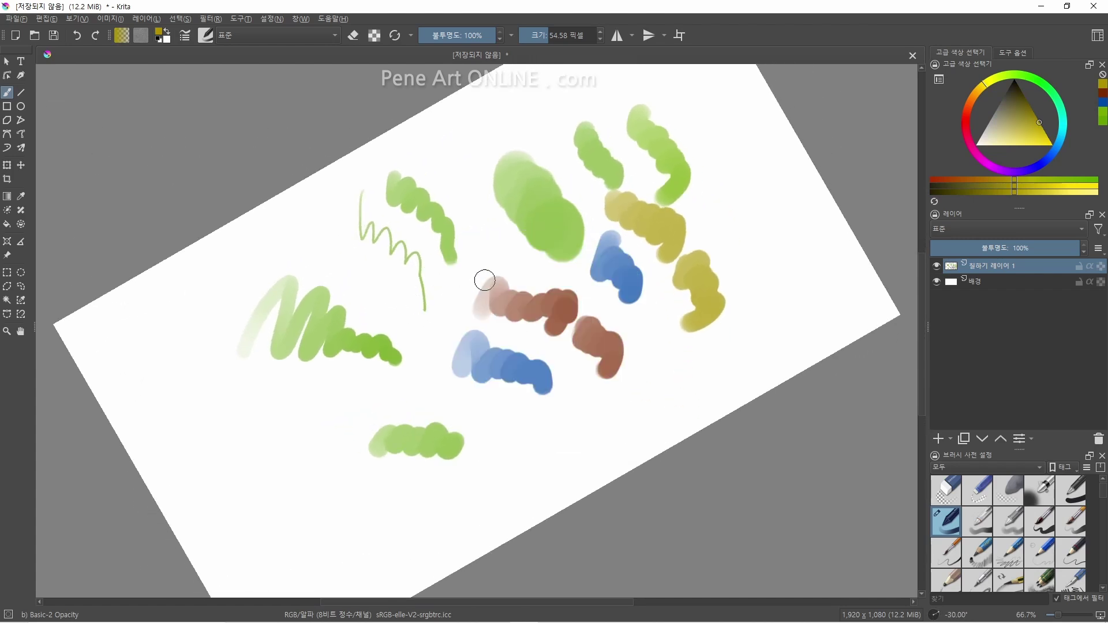
# Return the canvas rotation to 0° and dismiss the pop-up palette.
pyautogui.rightClick(446, 299)
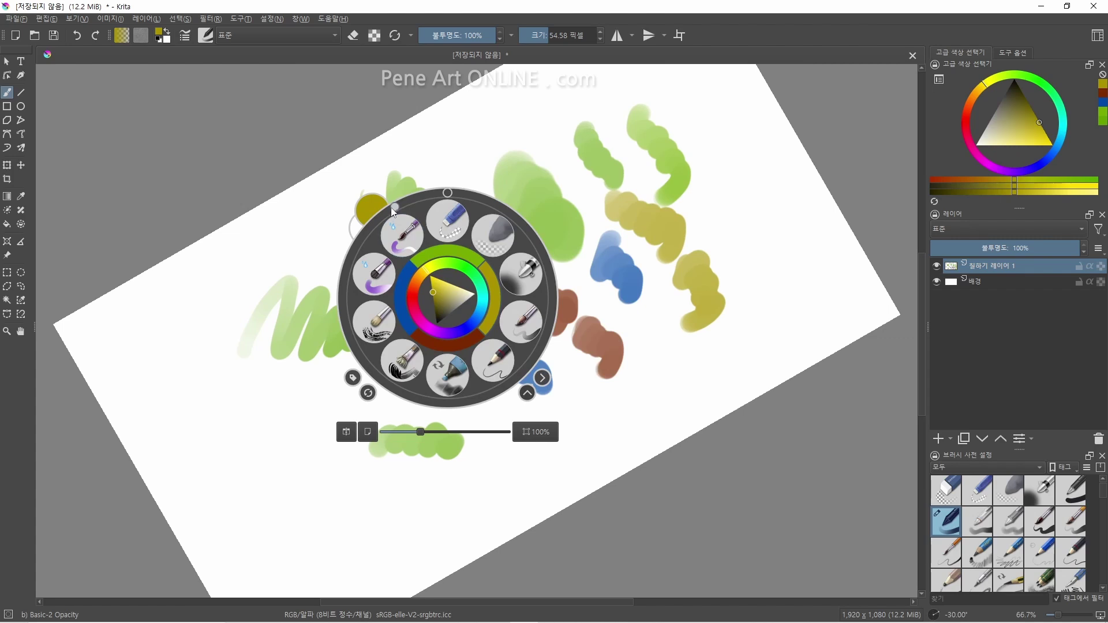
pyautogui.moveTo(390, 207); pyautogui.dragTo(447, 199)
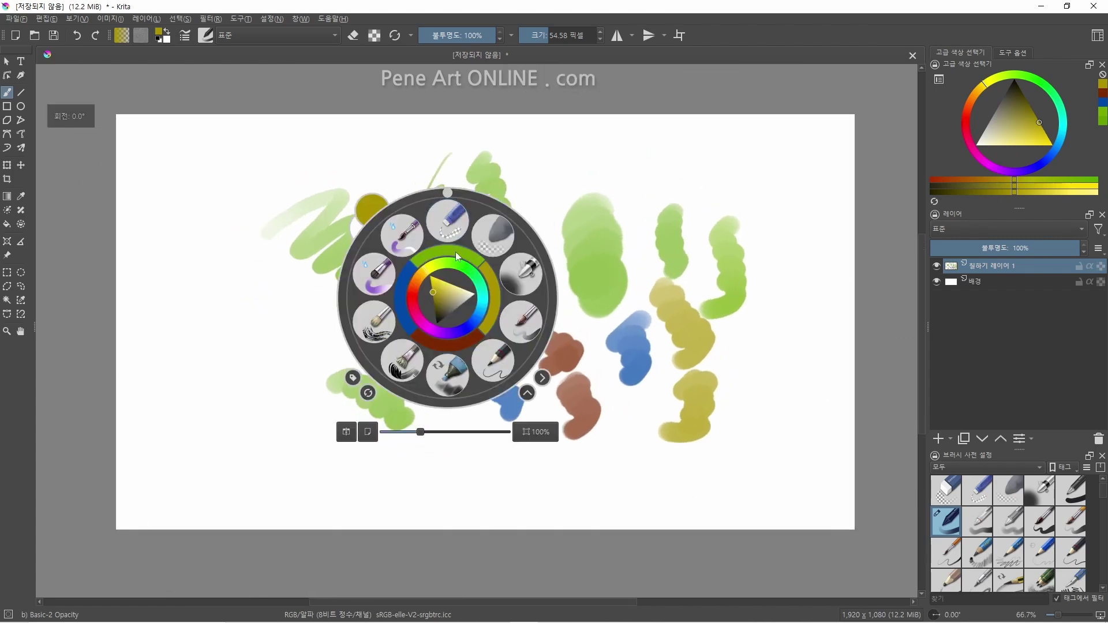
pyautogui.click(589, 267)
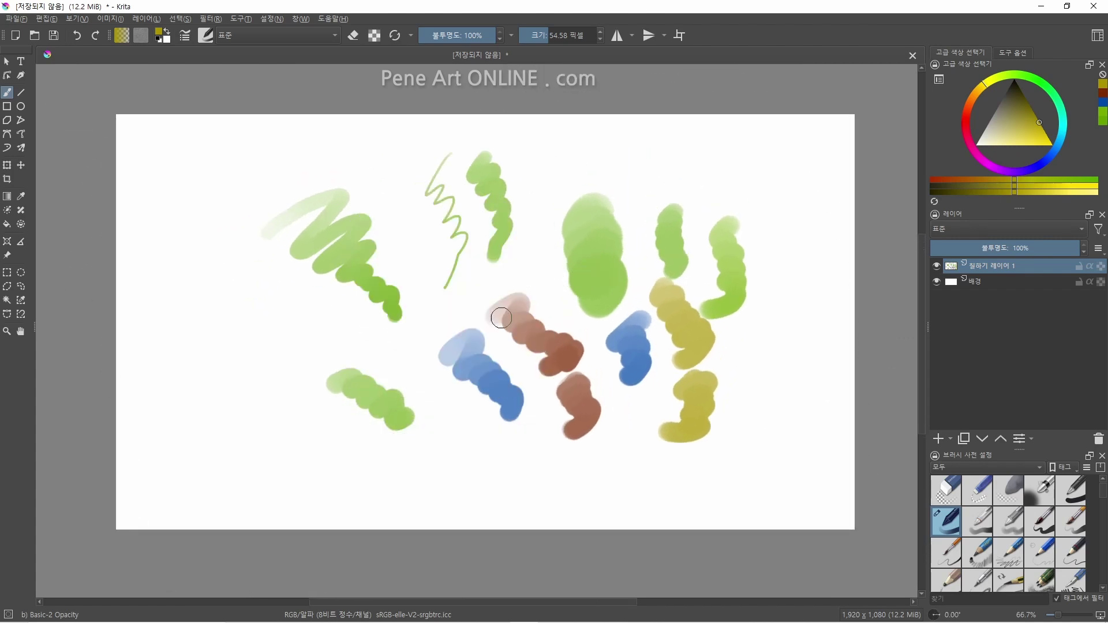
# Zoom the canvas to 100% from the pop-up palette, and reduce the zoom to 73%.
pyautogui.rightClick(448, 309)
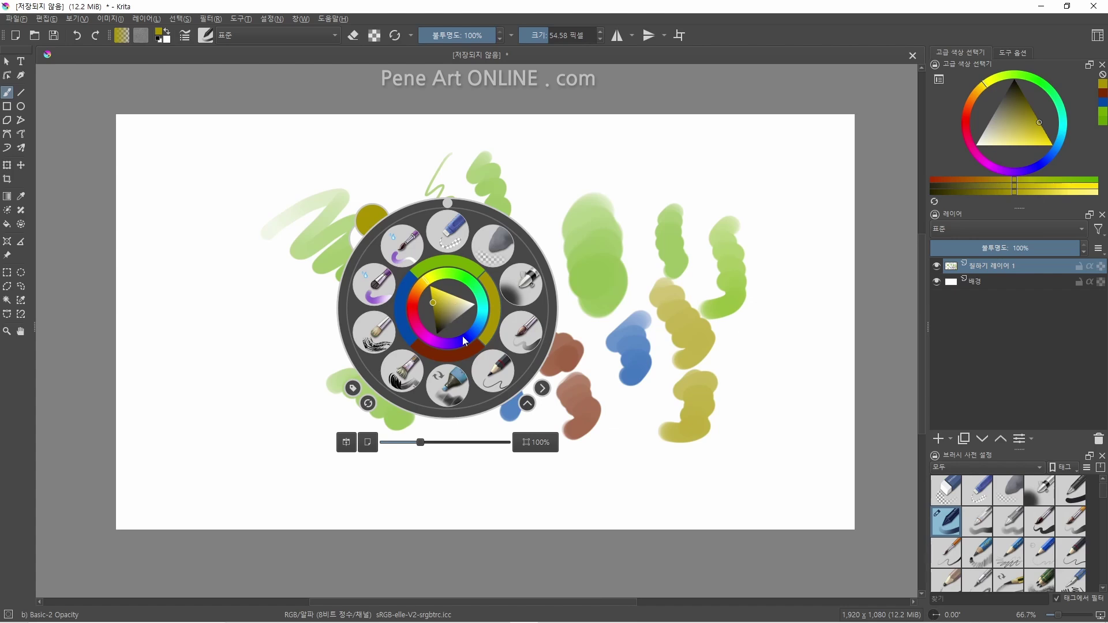
pyautogui.click(537, 444)
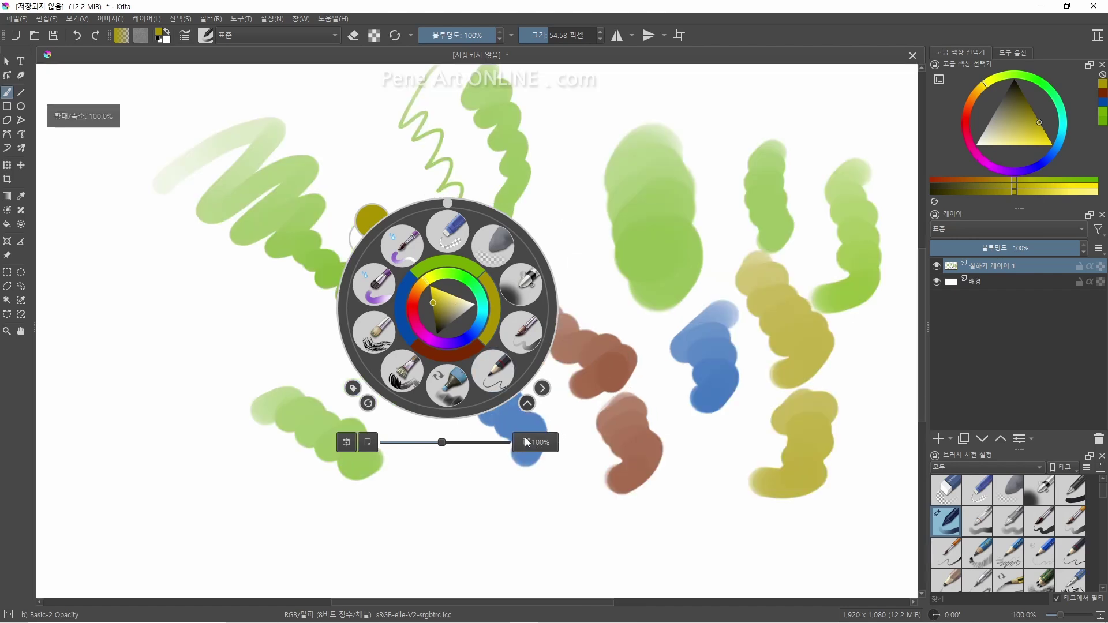
pyautogui.moveTo(445, 443); pyautogui.dragTo(427, 452)
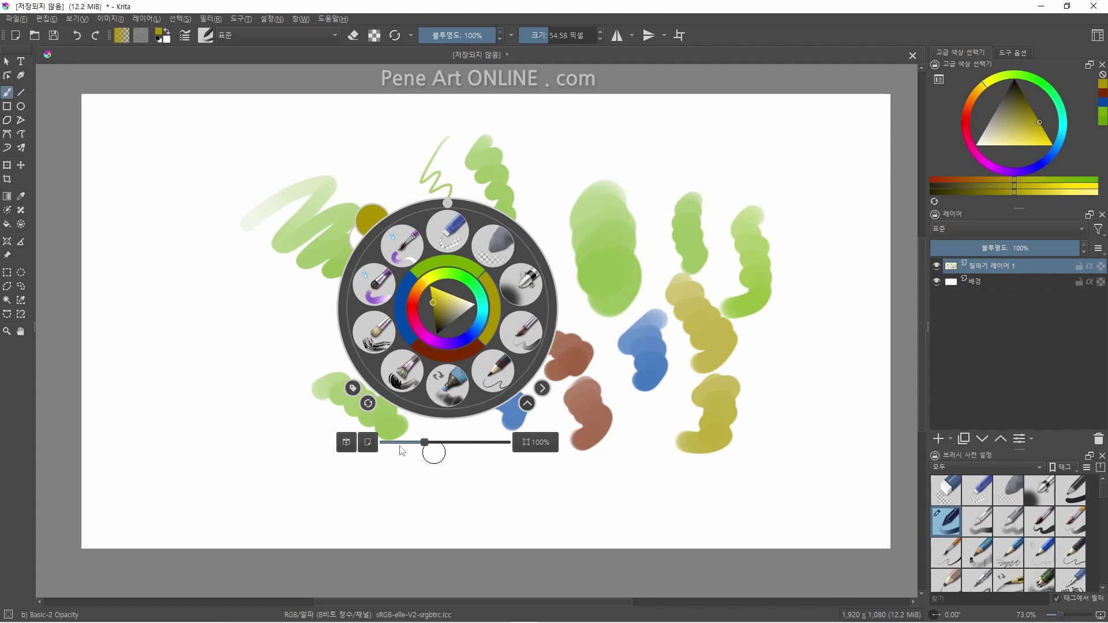
# Turn canvas-only mode on and off again, and mirror the canvas view horizontally.
pyautogui.click(368, 442)
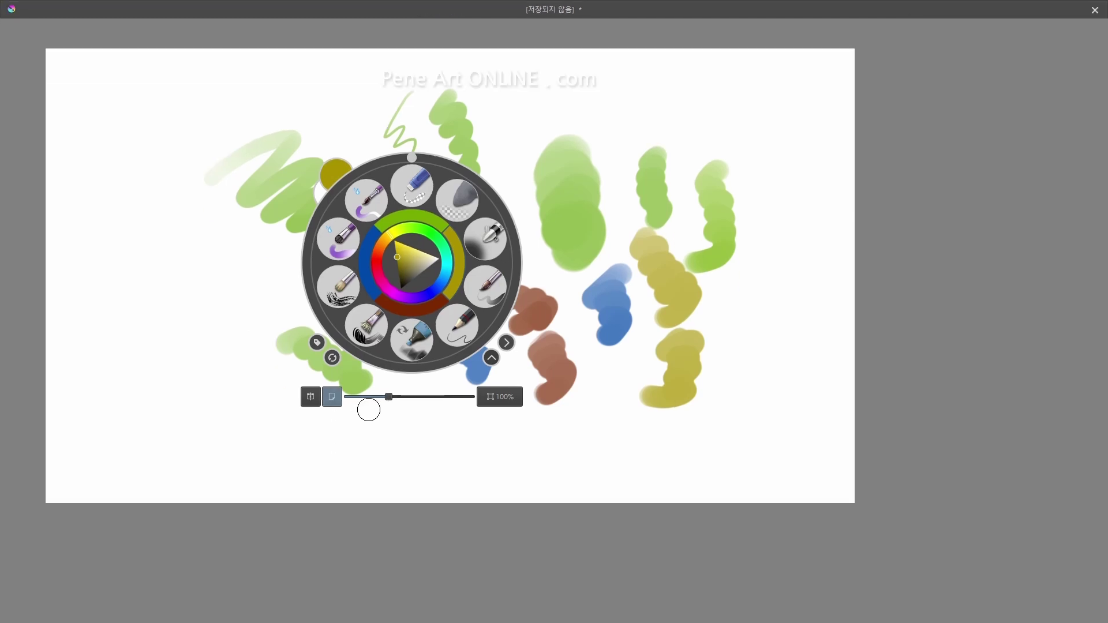
pyautogui.click(333, 398)
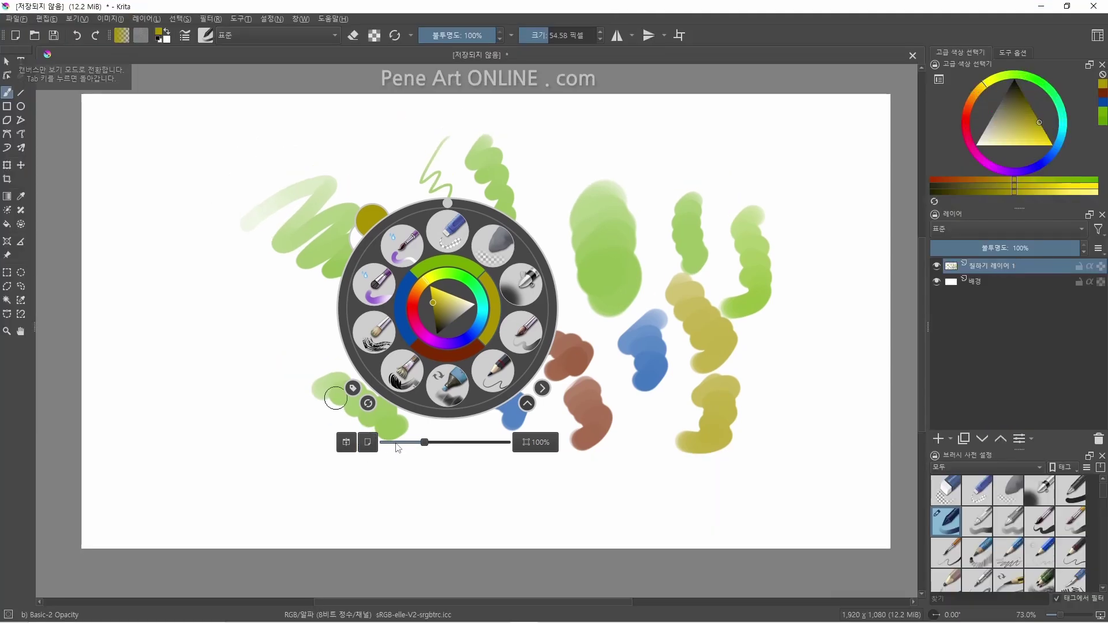
pyautogui.click(347, 443)
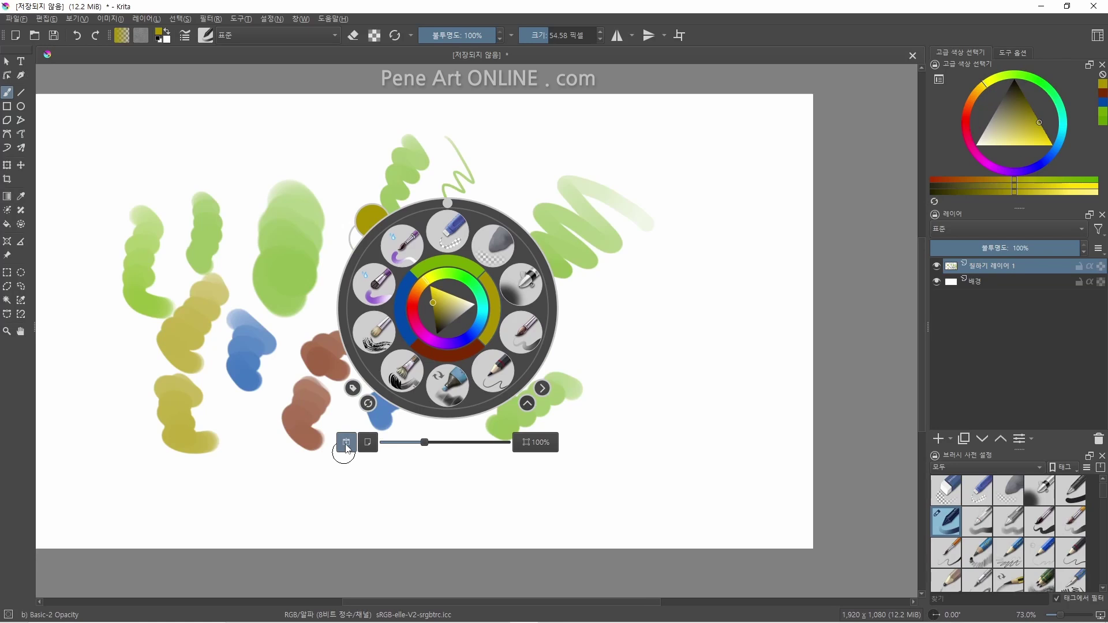
# Turn off the horizontal canvas mirroring and clear the recent colours from the pop-up palette.
pyautogui.click(347, 444)
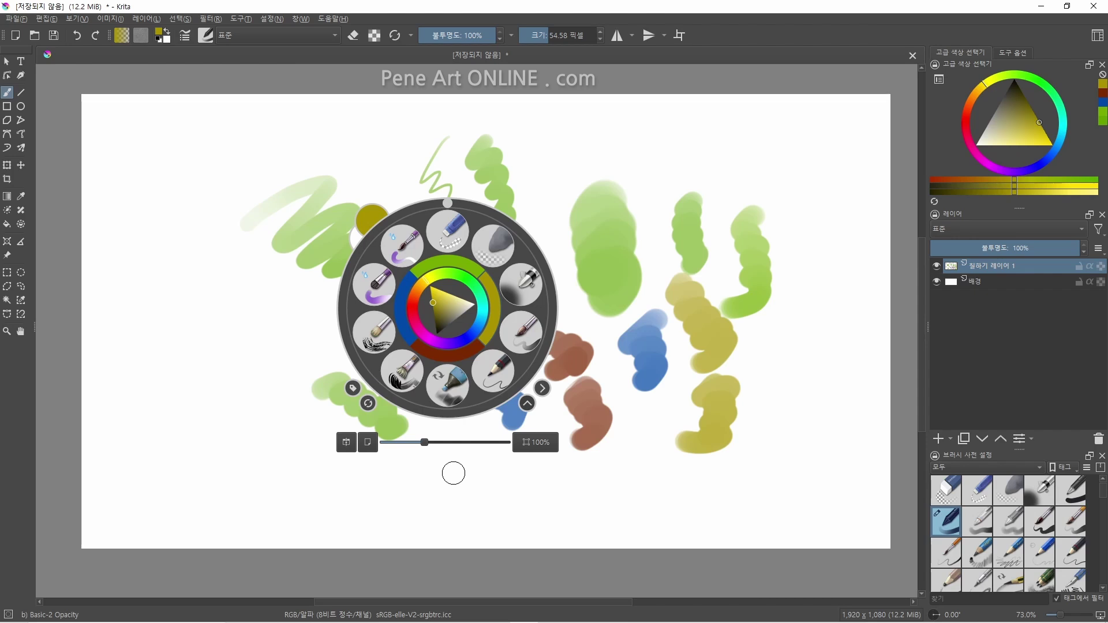
pyautogui.click(370, 406)
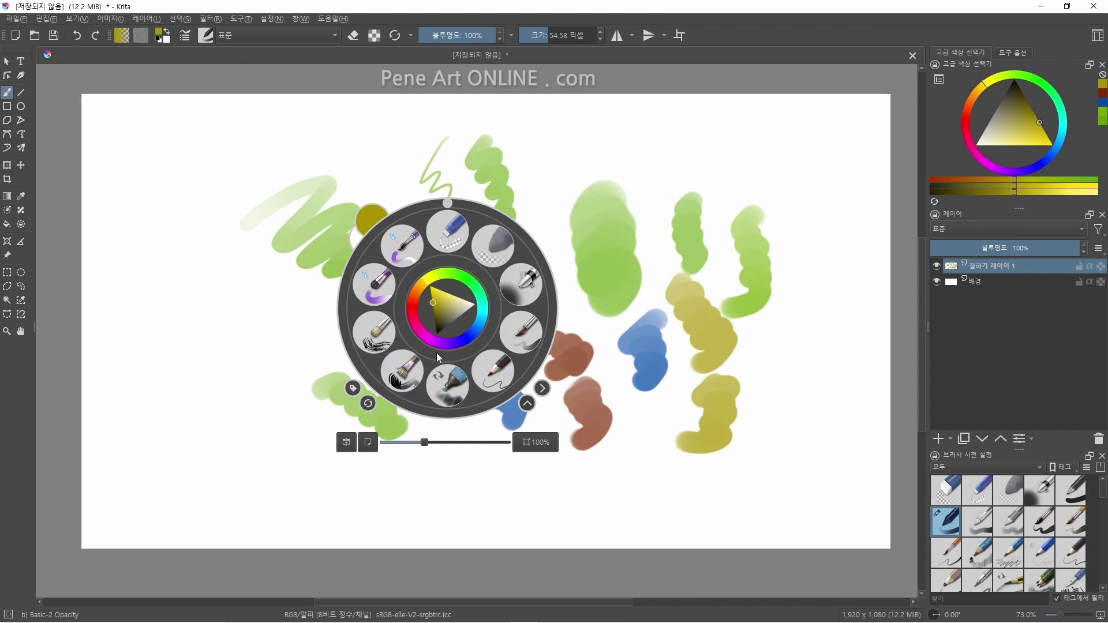
# In the pop-up palette's brush settings, set the brush size to 125 px and reduce it to 28.78 px.
pyautogui.click(543, 388)
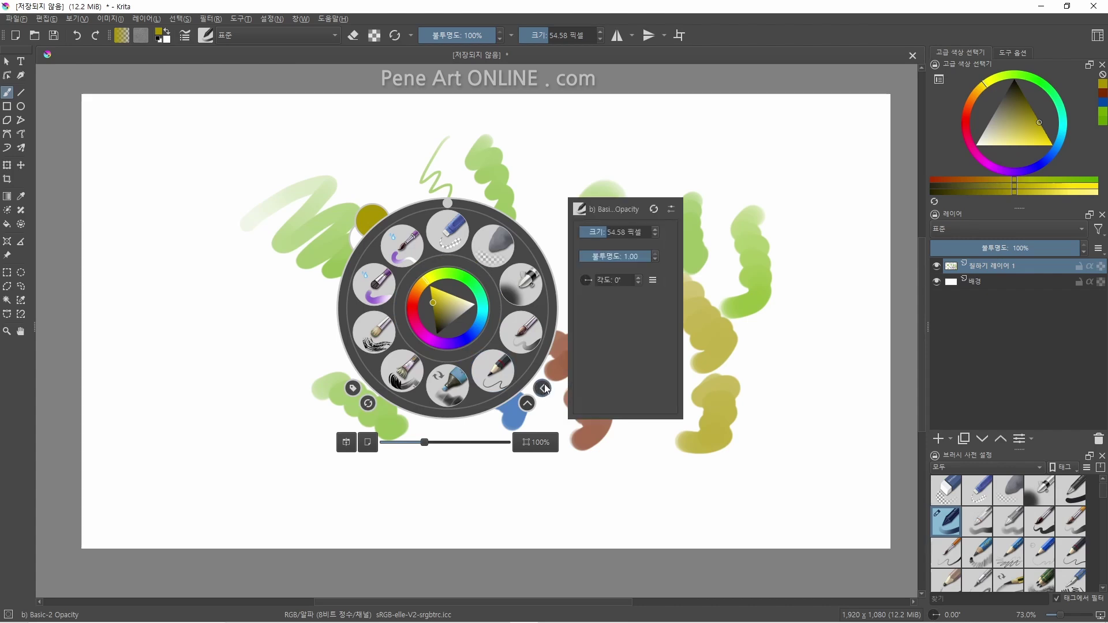
pyautogui.click(613, 232)
pyautogui.write('125')
pyautogui.press('Return')
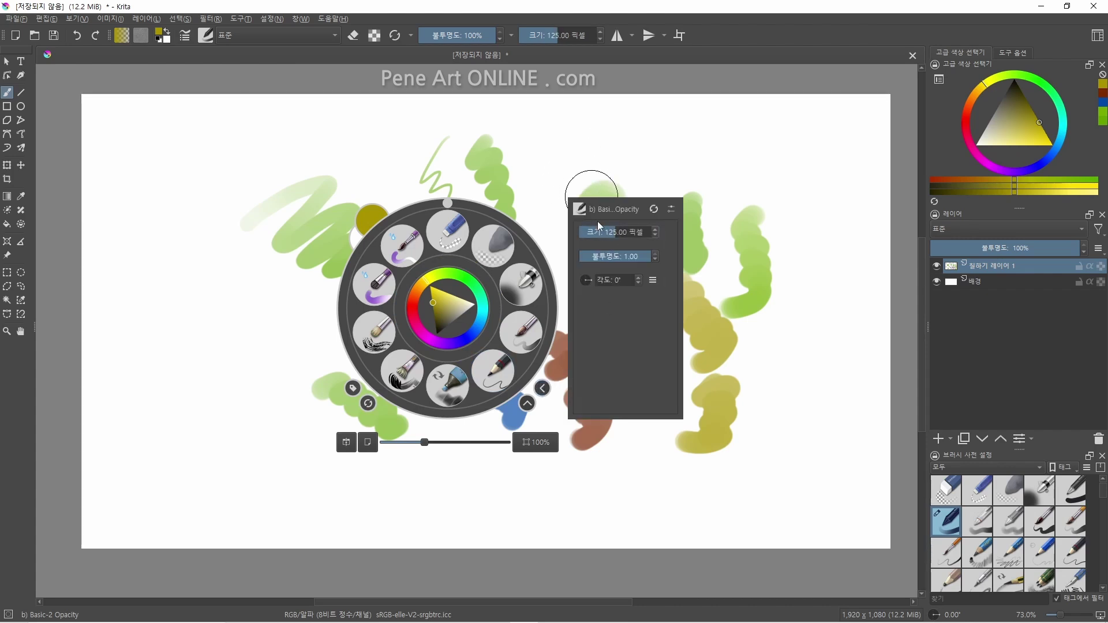
pyautogui.moveTo(603, 232)
pyautogui.mouseDown()
pyautogui.moveTo(588, 232)
pyautogui.moveTo(602, 232)
pyautogui.mouseUp()
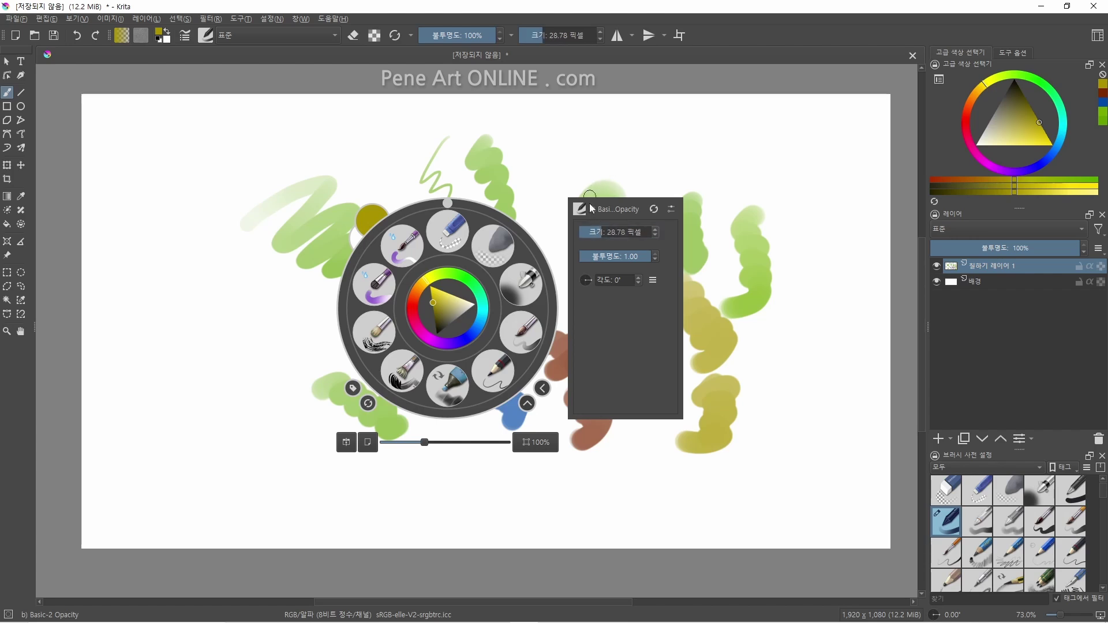
# Collapse the pop-up palette's brush settings, and hide and show again its mirror, canvas-only and zoom controls.
pyautogui.click(542, 388)
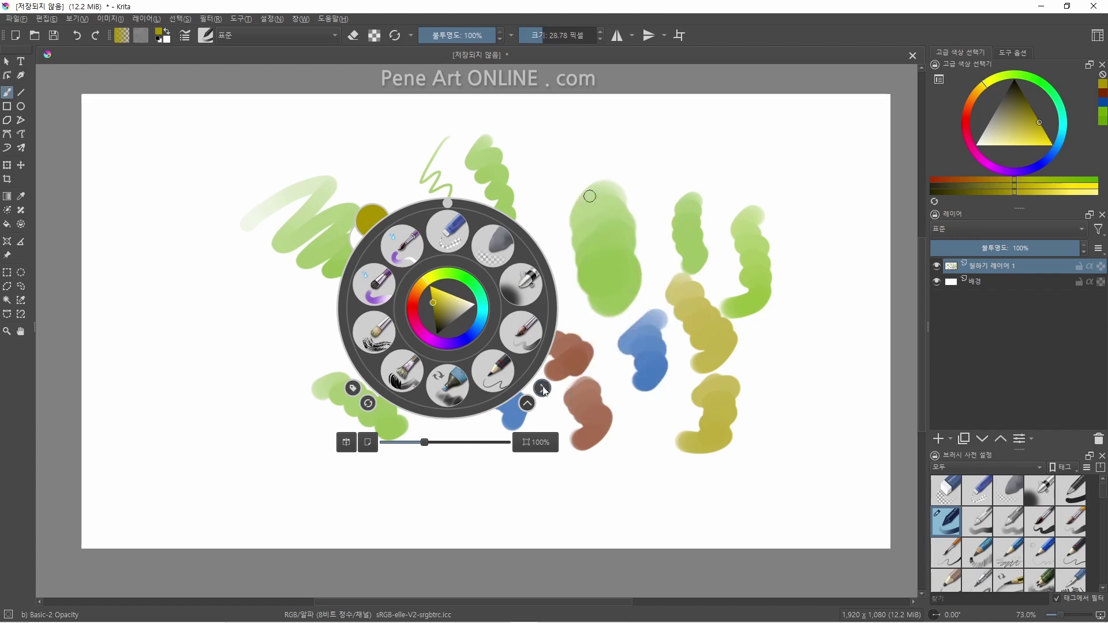
pyautogui.click(528, 403)
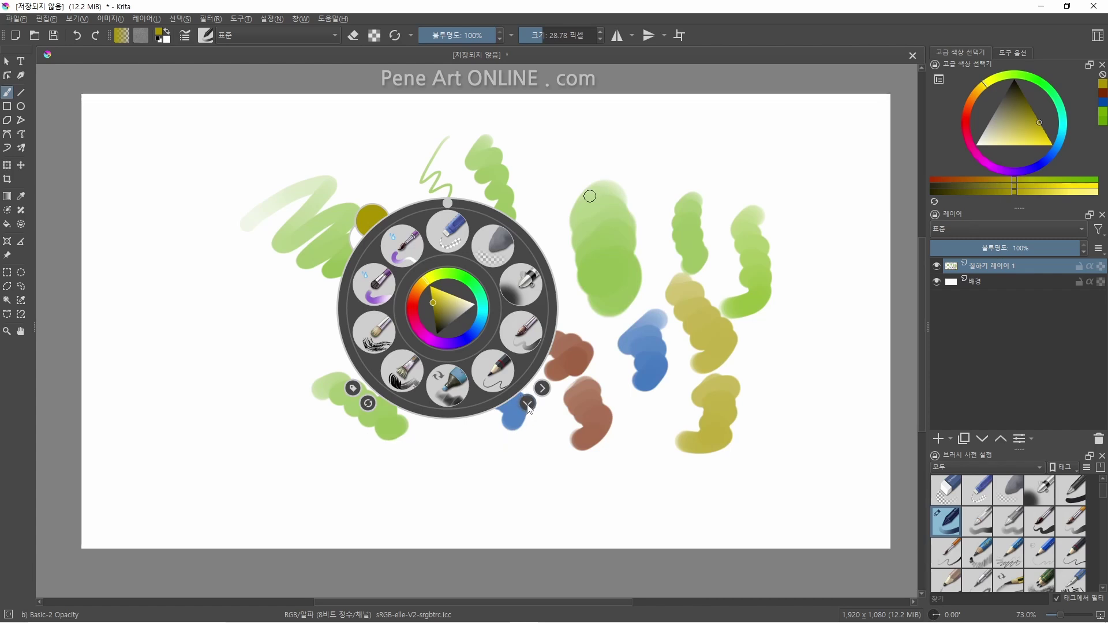
pyautogui.click(528, 405)
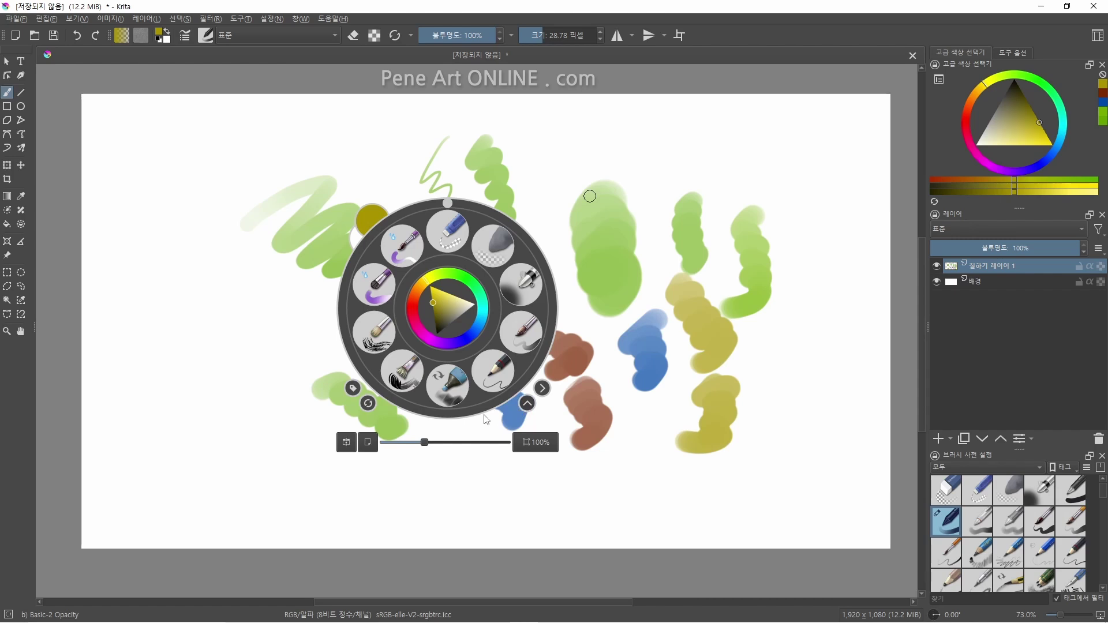
# Show the presets of the 모두 tag in the pop-up palette, and switch back to ★ 내 책갈피.
pyautogui.click(353, 390)
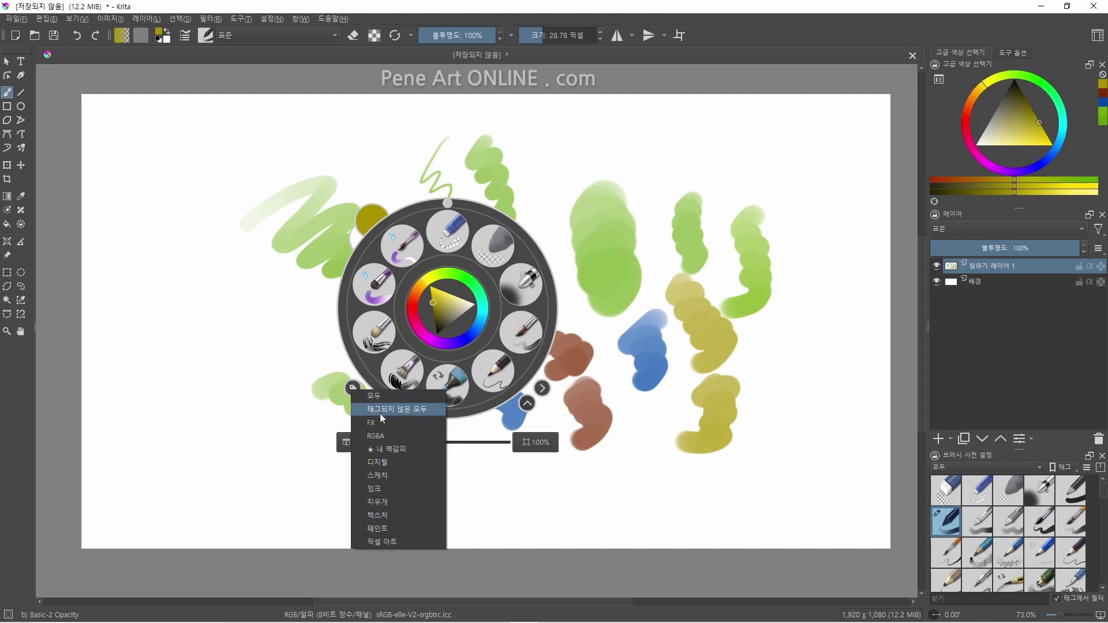
pyautogui.click(383, 397)
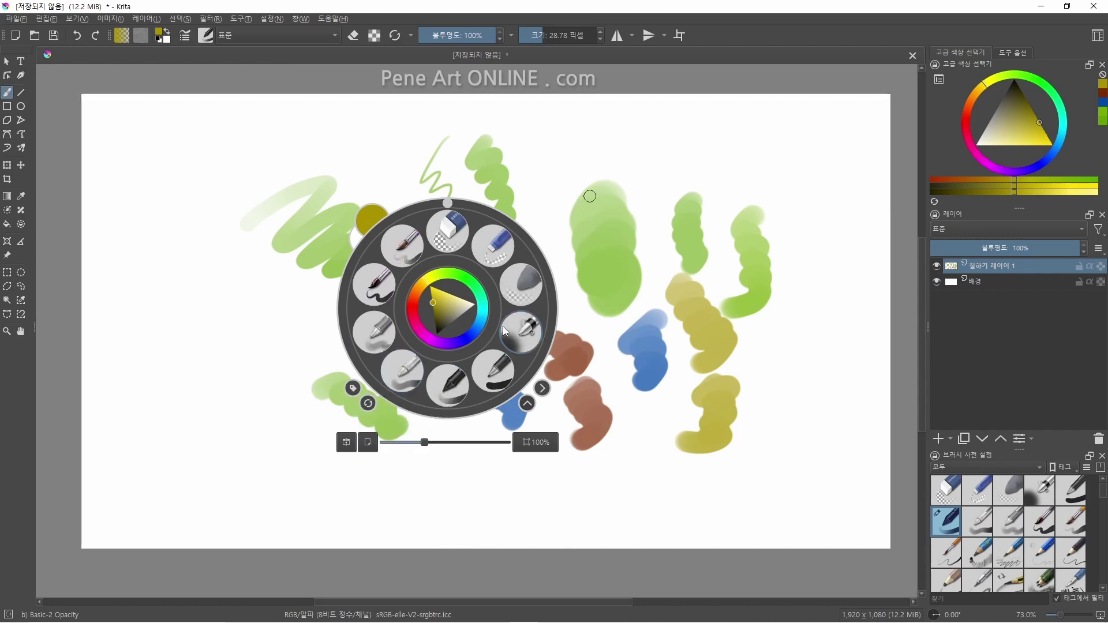
pyautogui.click(354, 389)
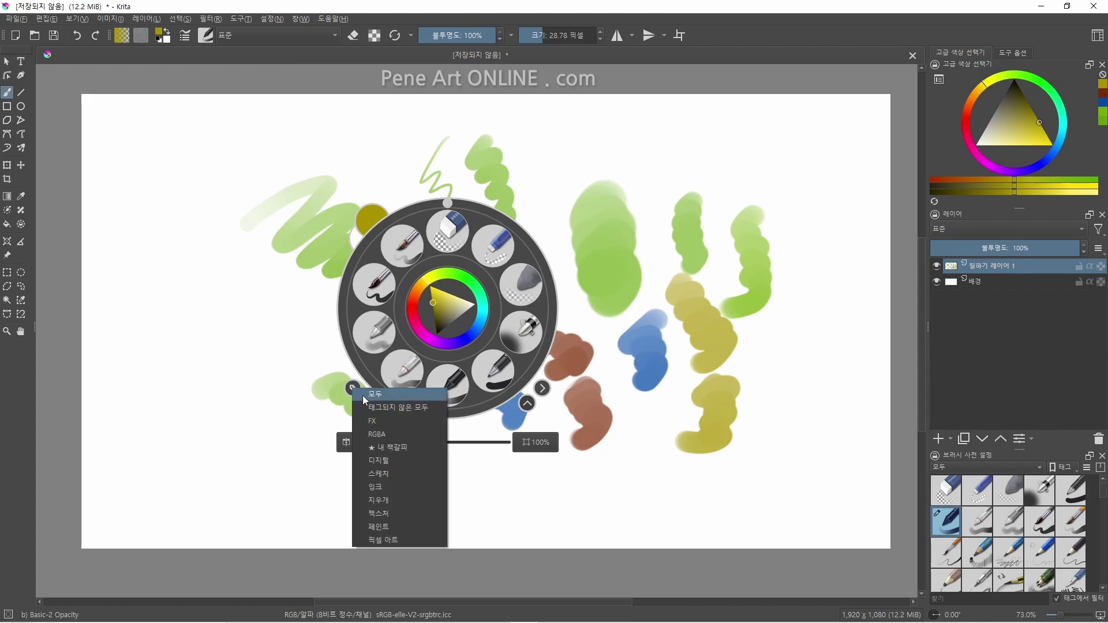
pyautogui.click(395, 448)
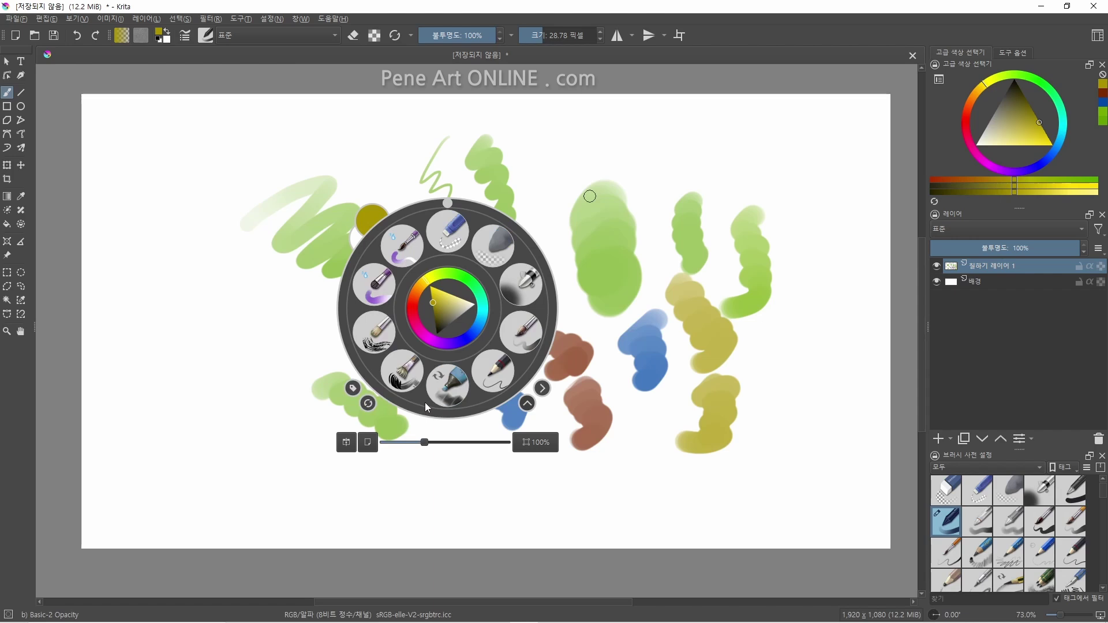
# Choose the Eraser Small preset from the pop-up palette and erase zigzag strokes inside the large green blob.
pyautogui.click(455, 232)
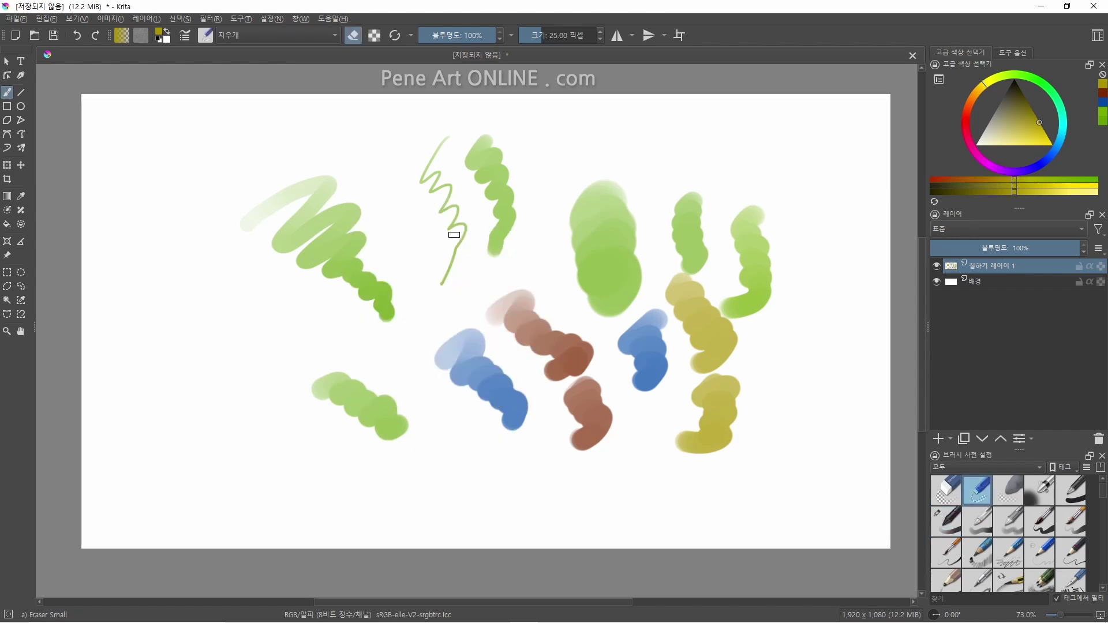
pyautogui.moveTo(612, 219)
pyautogui.mouseDown()
pyautogui.moveTo(593, 261)
pyautogui.moveTo(607, 254)
pyautogui.moveTo(581, 263)
pyautogui.moveTo(595, 258)
pyautogui.moveTo(584, 299)
pyautogui.mouseUp()
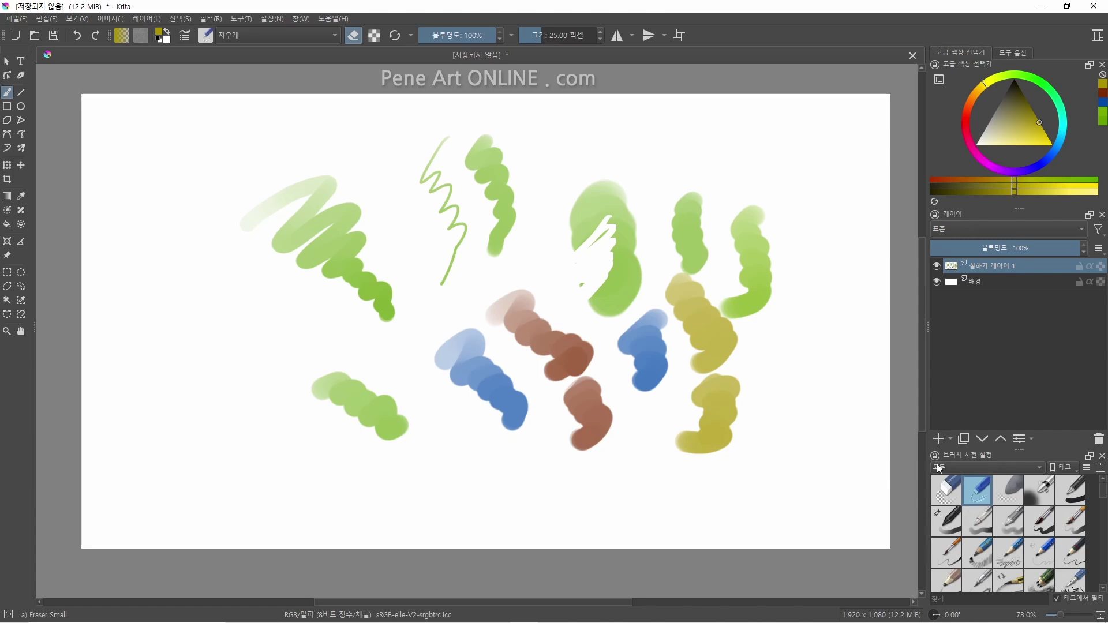
# Filter the docked brush presets by the ★ 내 책갈피 tag, and return the filter to 모두.
pyautogui.click(953, 467)
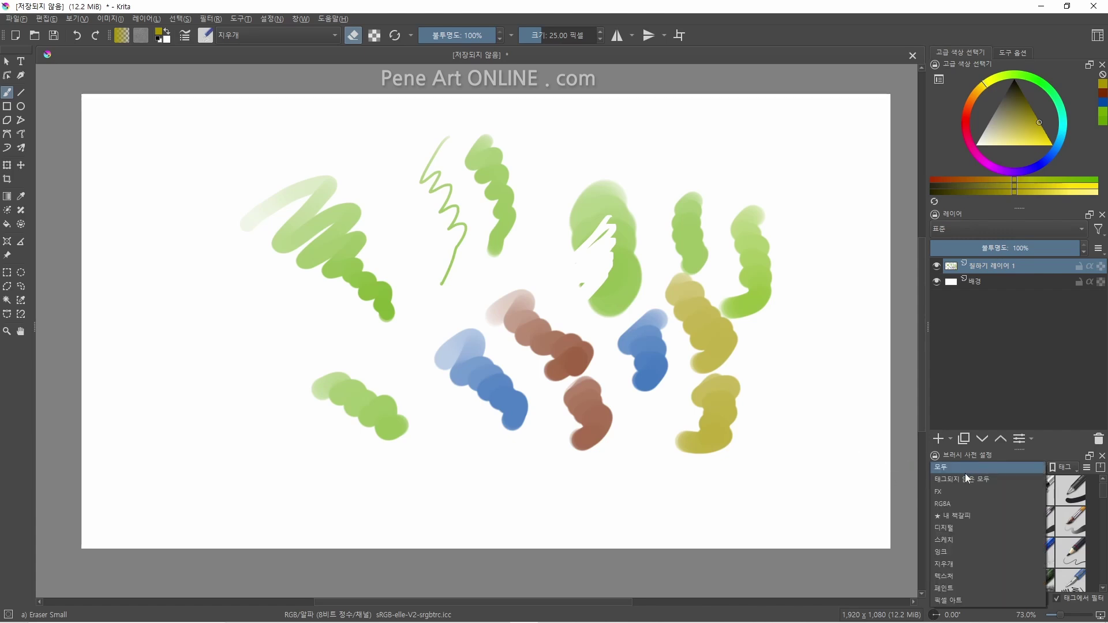
pyautogui.click(960, 470)
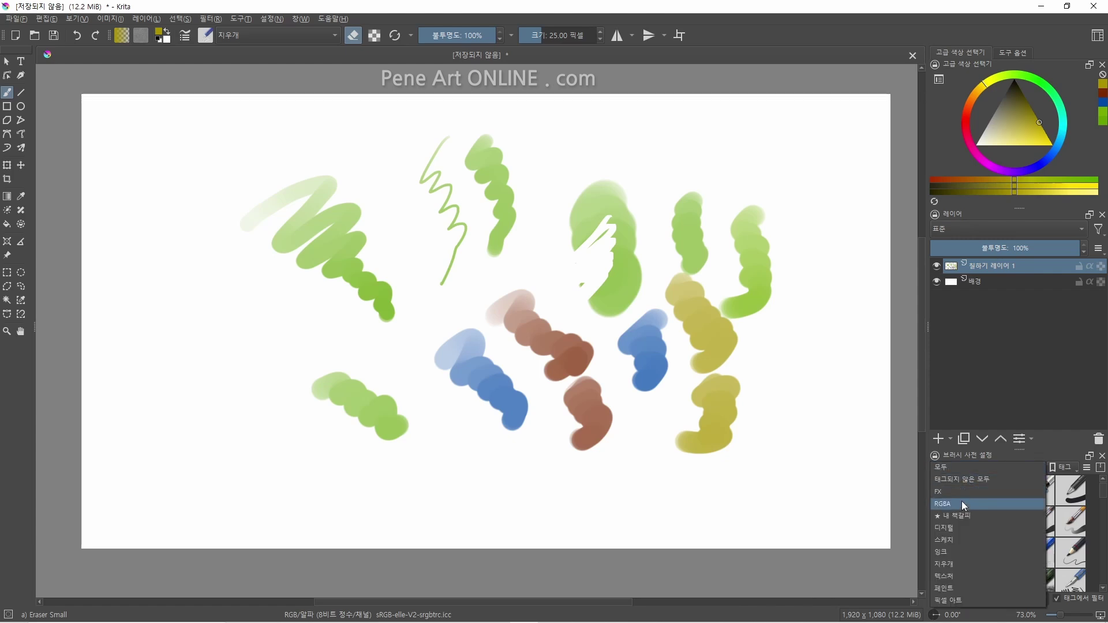
pyautogui.click(964, 516)
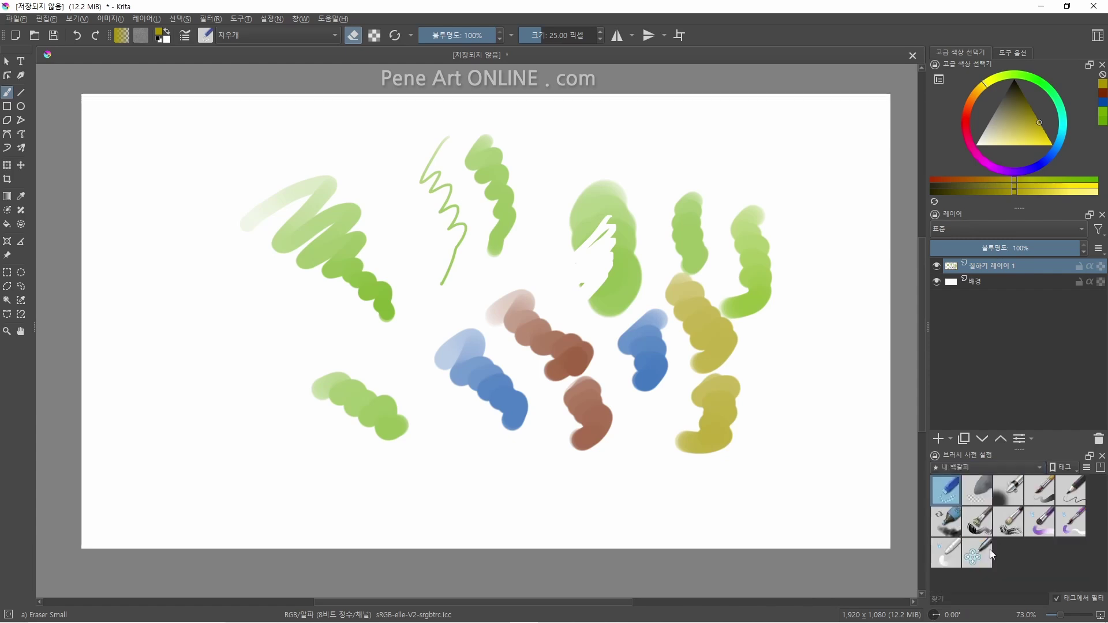
pyautogui.click(977, 470)
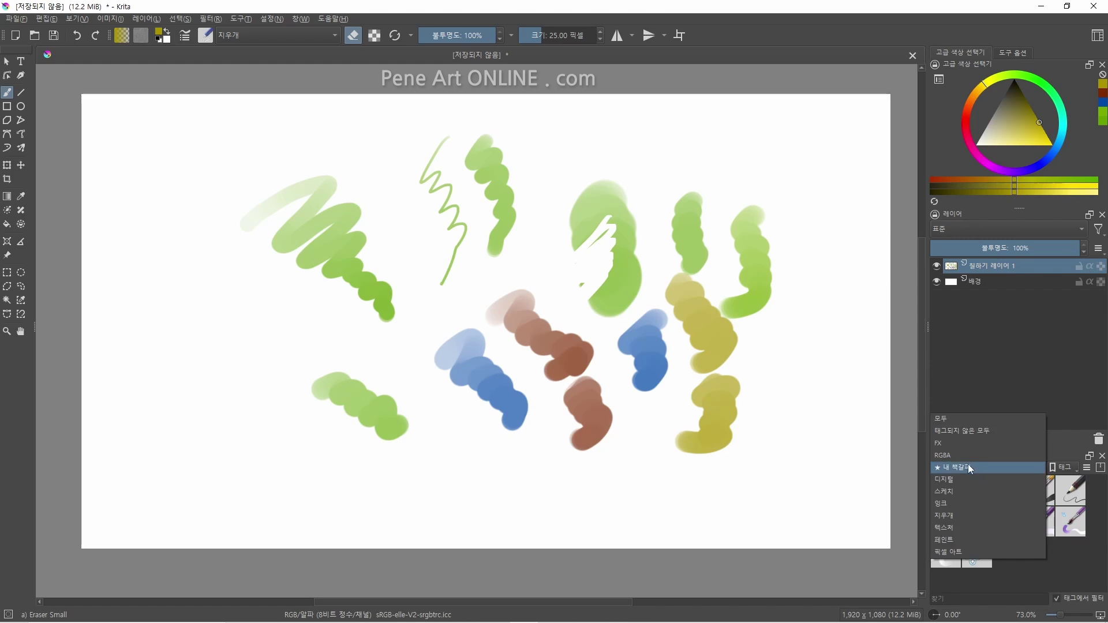
pyautogui.click(962, 419)
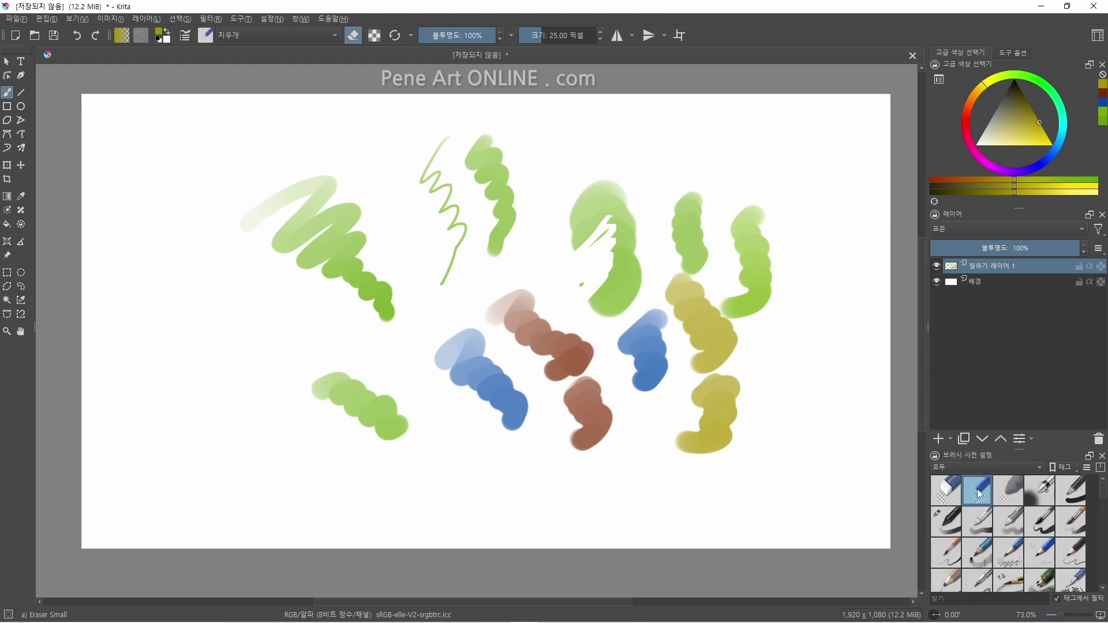
# Choose the Basic-2 Opacity brush and paint a small yellow zigzag stroke beside the yellow blobs.
pyautogui.click(946, 522)
pyautogui.moveTo(784, 344); pyautogui.dragTo(789, 411)
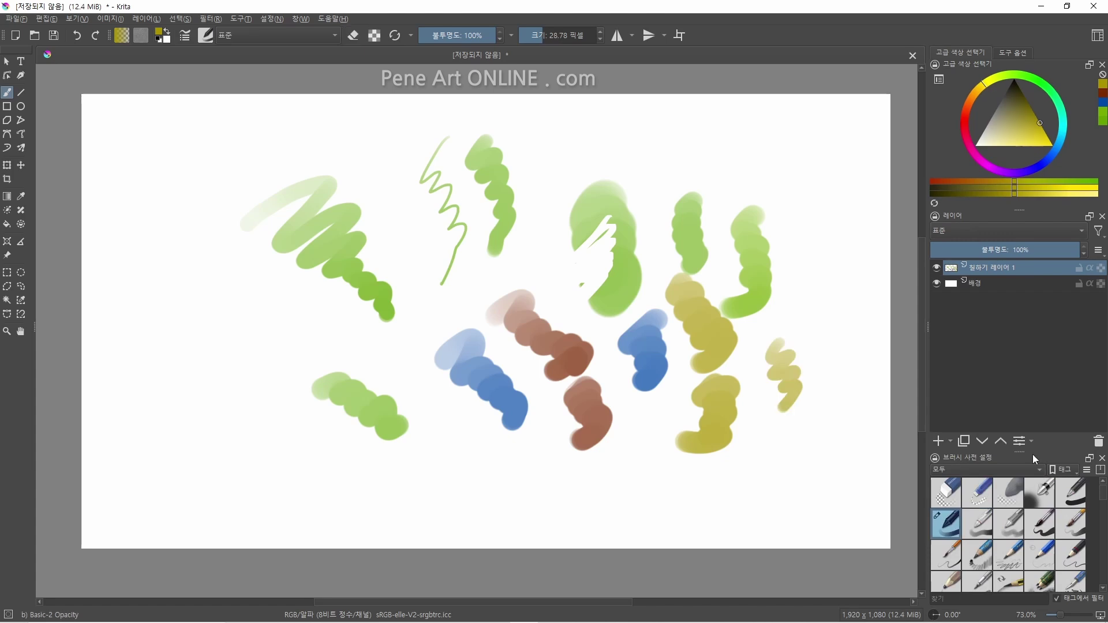
# Detach the brush presets docker to float over the canvas and make it taller.
pyautogui.moveTo(1033, 455)
pyautogui.mouseDown()
pyautogui.moveTo(1010, 464)
pyautogui.moveTo(740, 386)
pyautogui.moveTo(497, 200)
pyautogui.moveTo(485, 127)
pyautogui.mouseUp()
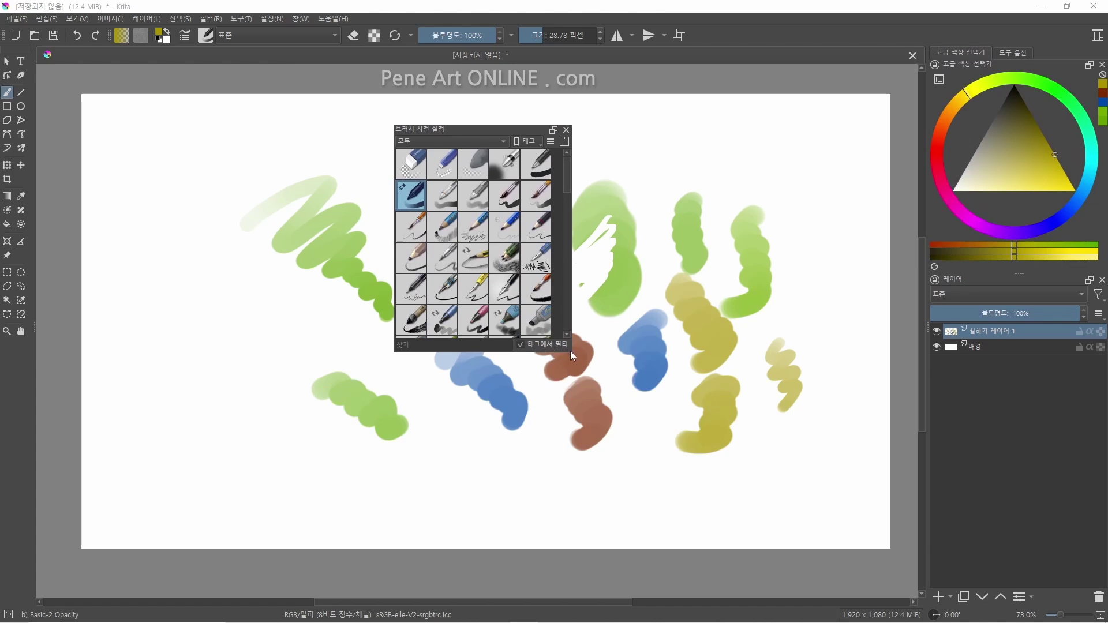
pyautogui.moveTo(572, 351)
pyautogui.mouseDown()
pyautogui.moveTo(589, 494)
pyautogui.moveTo(573, 497)
pyautogui.mouseUp()
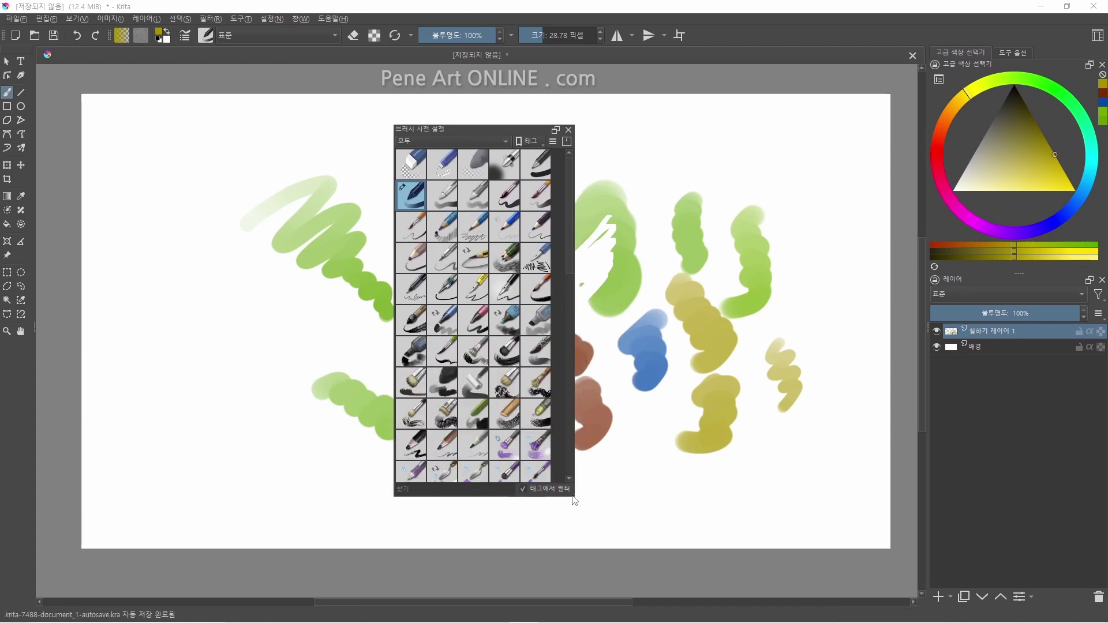
# Browse the brush presets by the 태그되지 않은 모두, FX and ★ 내 책갈피 tags, and return to 모두.
pyautogui.click(459, 141)
pyautogui.click(428, 152)
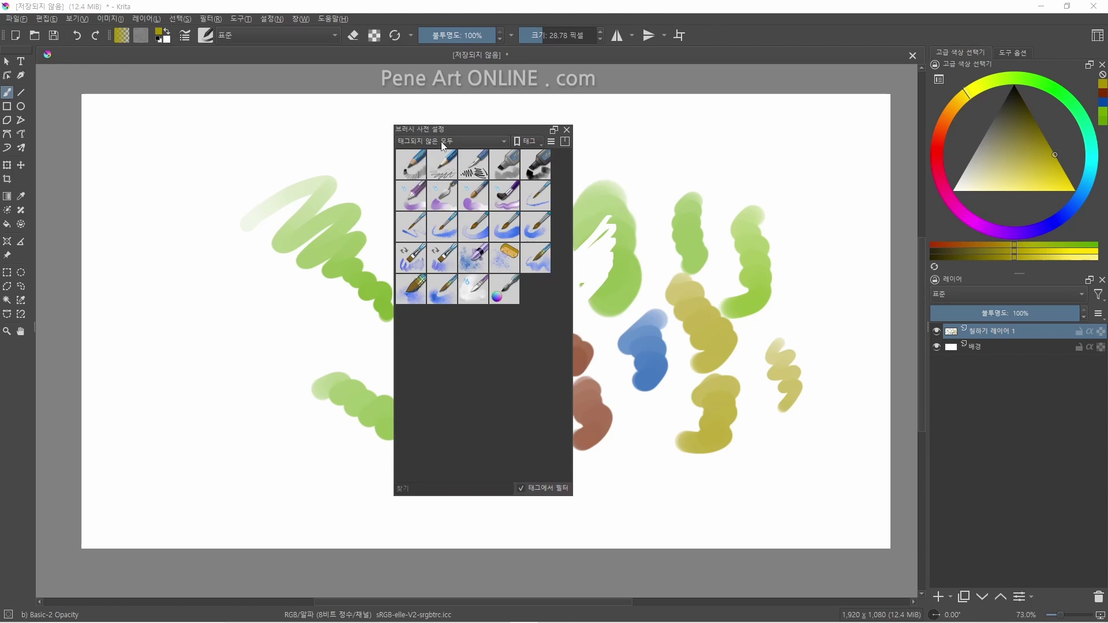
pyautogui.click(442, 142)
pyautogui.click(437, 158)
pyautogui.click(456, 141)
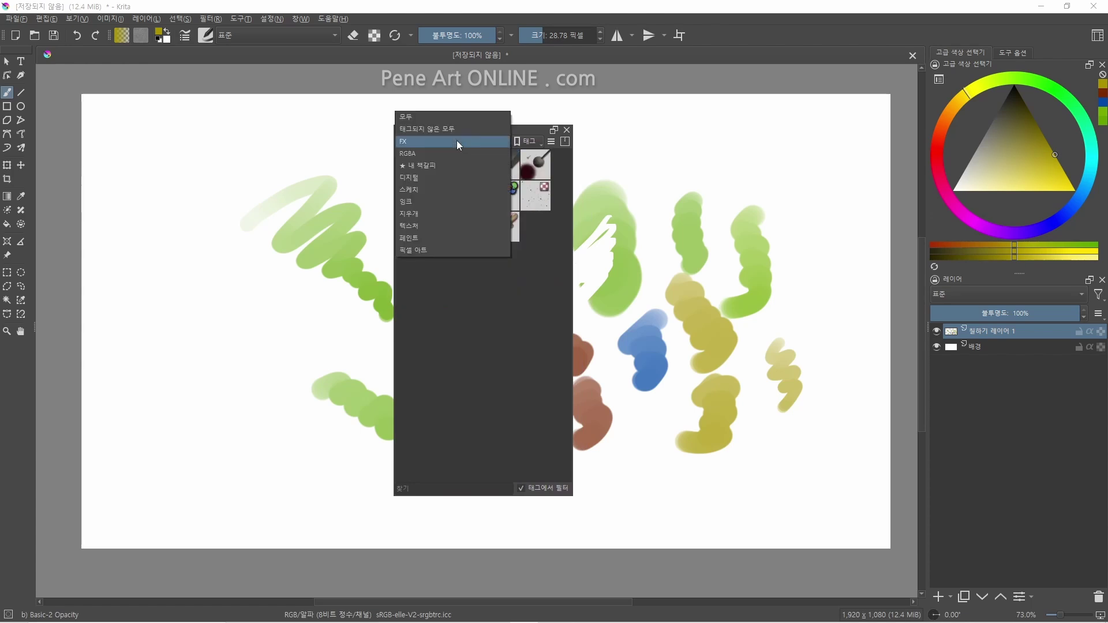
pyautogui.click(449, 167)
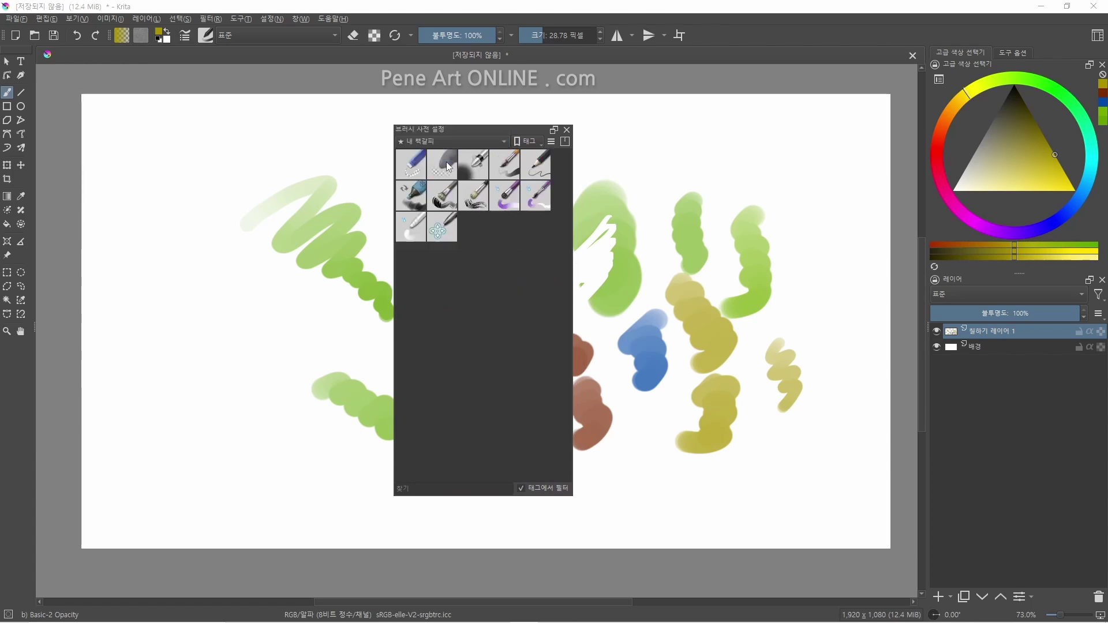
pyautogui.click(456, 141)
pyautogui.click(462, 97)
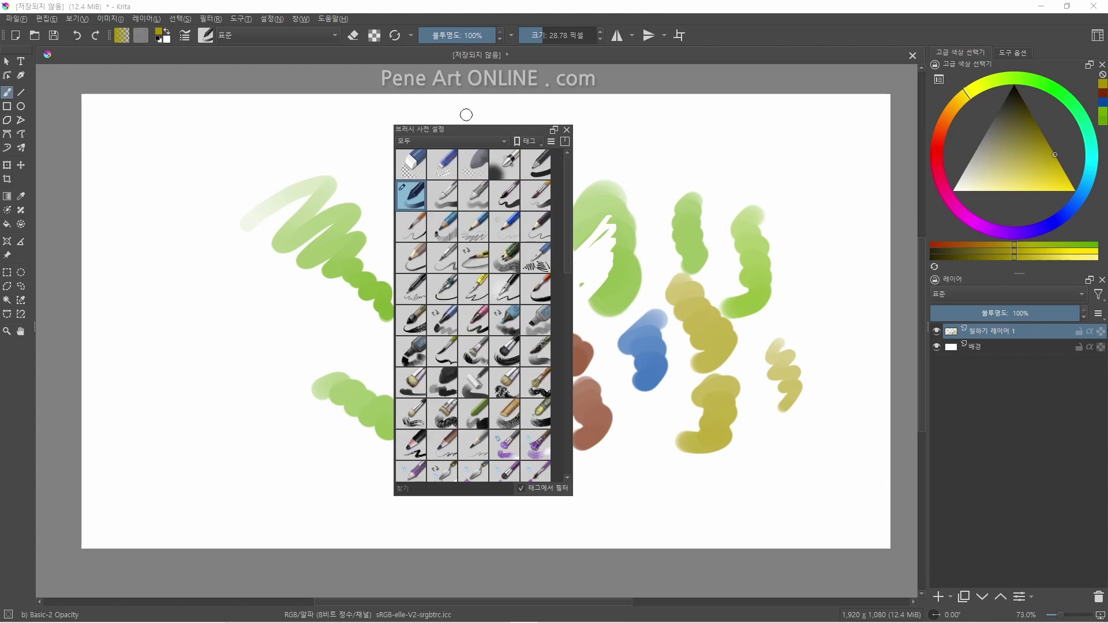
# Enlarge the brush preset icons slightly, and switch the display to 자세히 and back to 축소판.
pyautogui.click(552, 142)
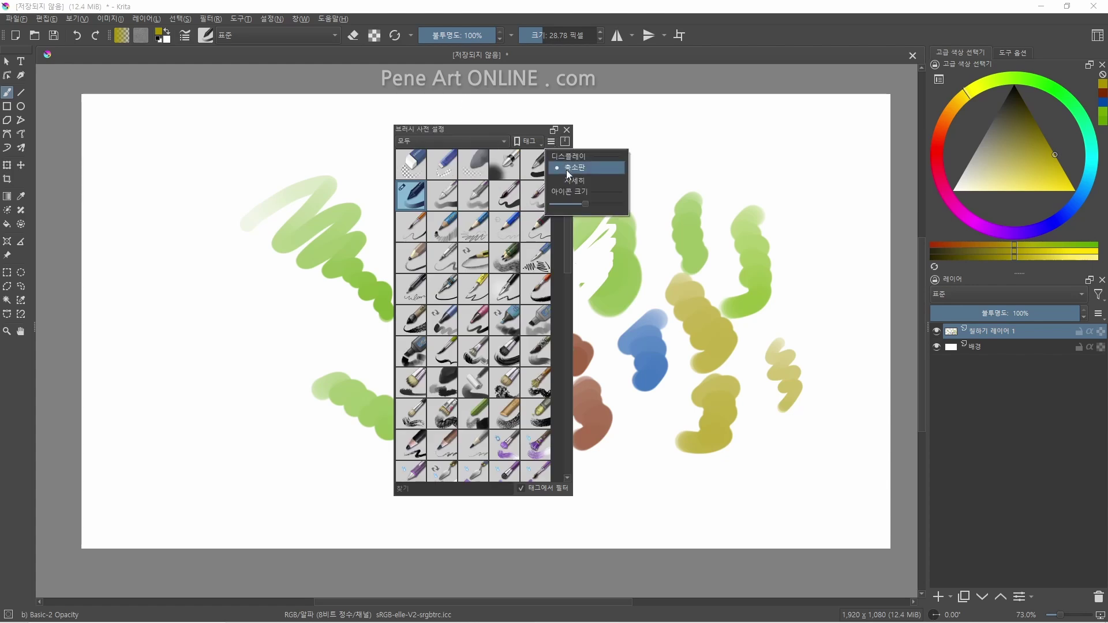
pyautogui.moveTo(583, 202)
pyautogui.mouseDown()
pyautogui.moveTo(572, 202)
pyautogui.moveTo(589, 205)
pyautogui.mouseUp()
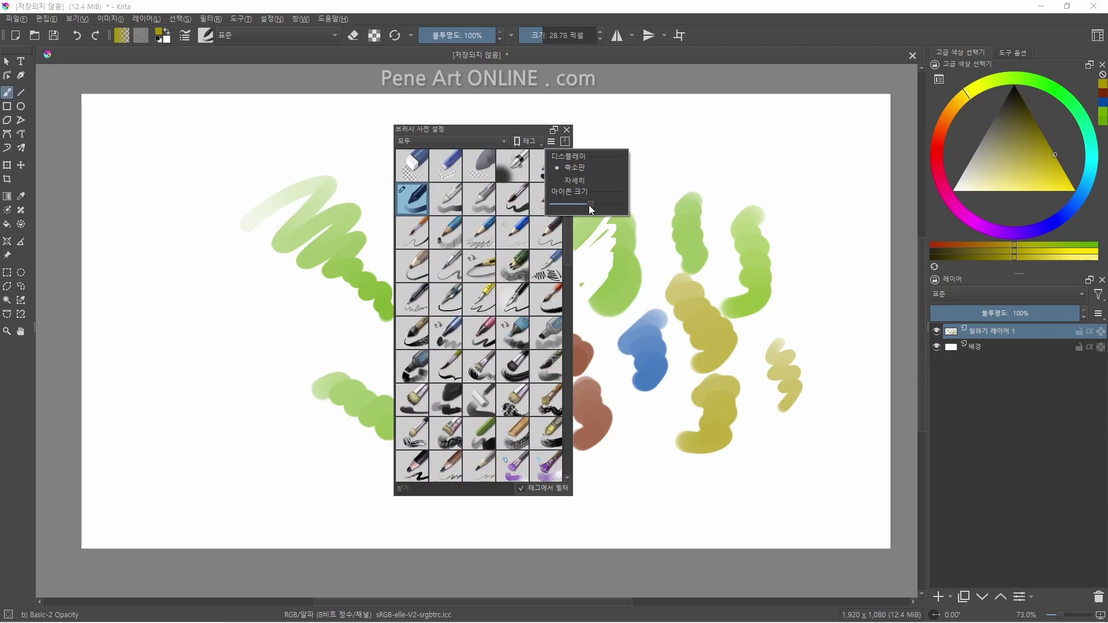
pyautogui.click(579, 182)
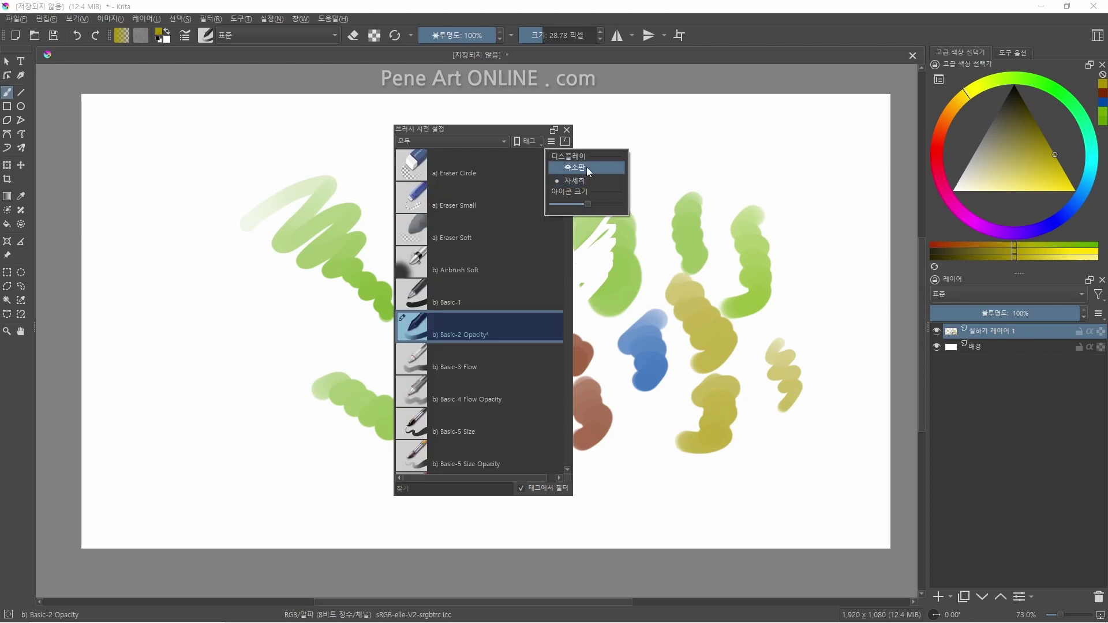
pyautogui.click(587, 168)
pyautogui.click(531, 129)
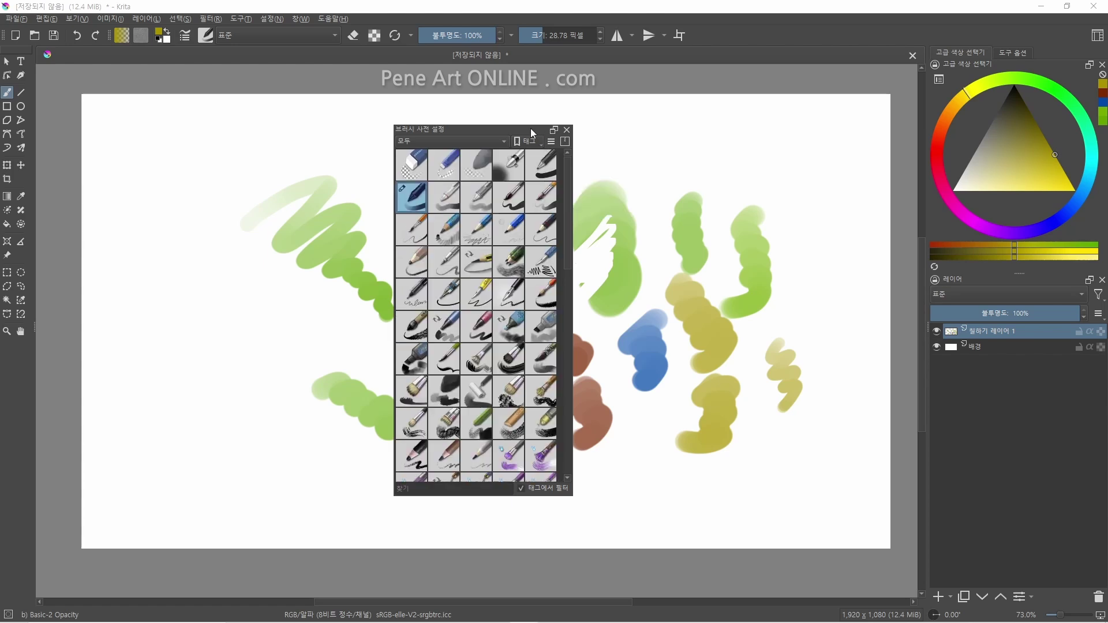
# Enable the Krita 3 Default Resources bundle, toggle the Krita 4 Default Resources bundle off and on, and disable the Krita 3 bundle.
pyautogui.click(565, 142)
pyautogui.click(624, 166)
pyautogui.click(632, 205)
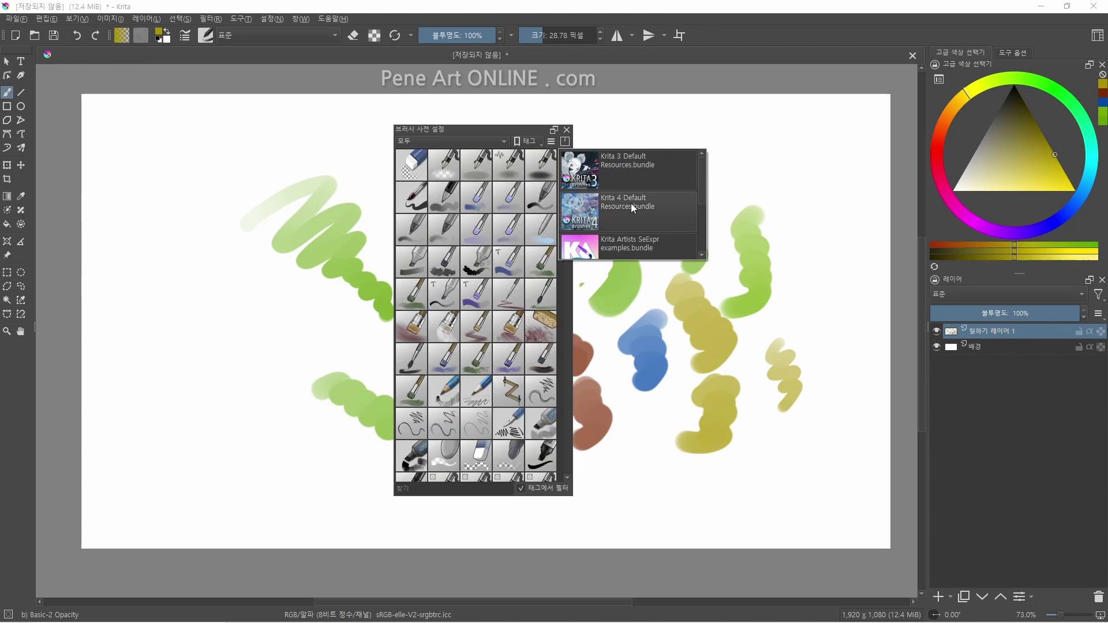
pyautogui.click(632, 241)
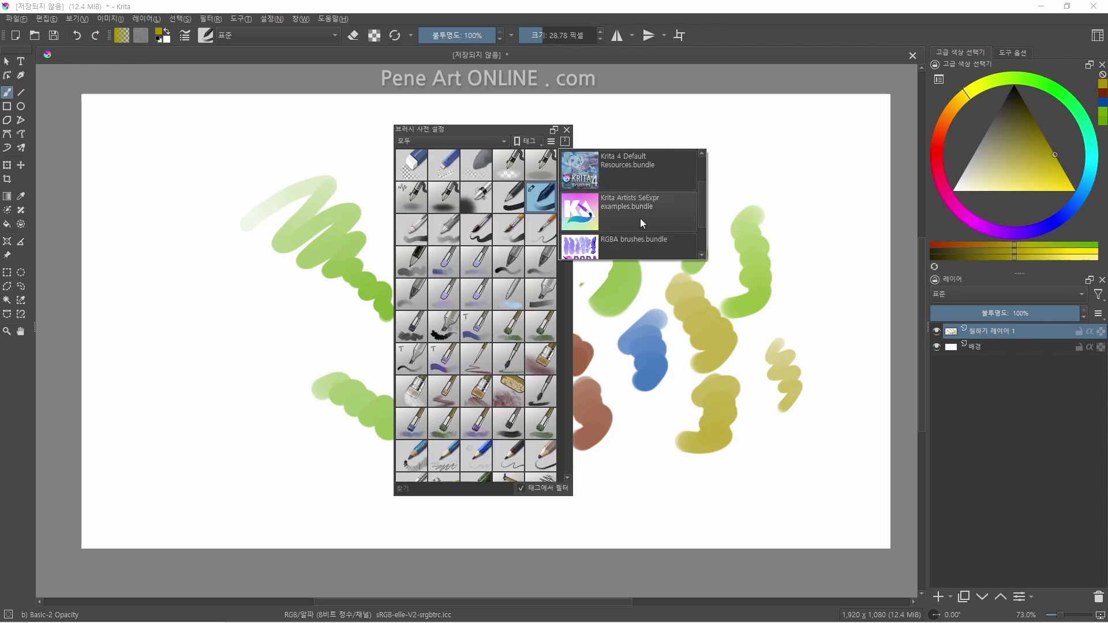
pyautogui.scroll(-1, 641, 237)
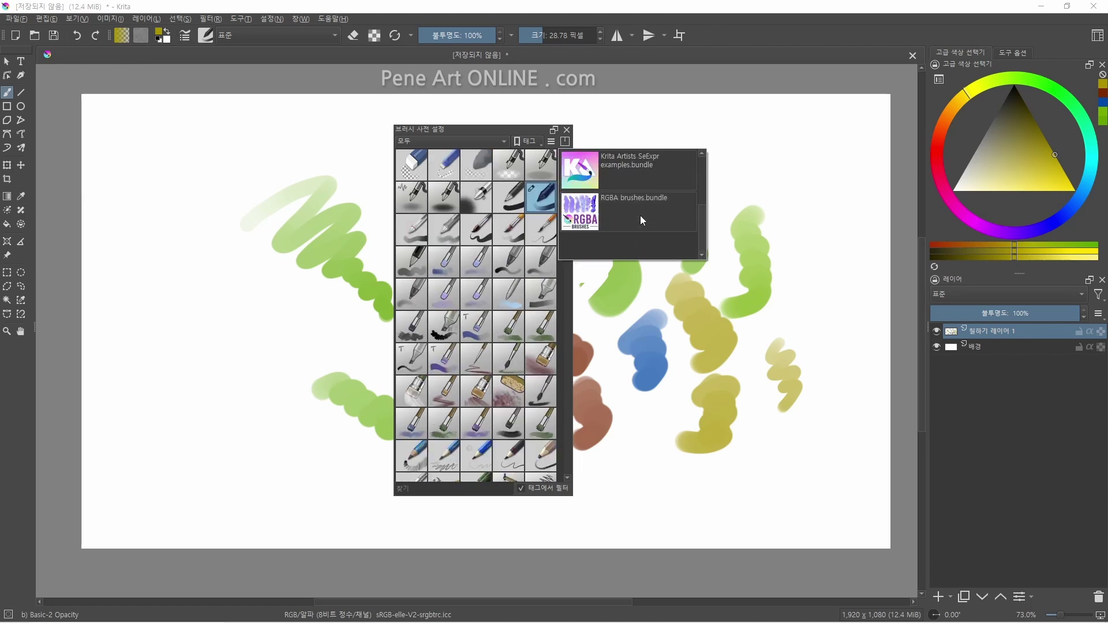
pyautogui.scroll(1, 641, 220)
pyautogui.click(643, 168)
# Create a new brush preset tag named "my".
pyautogui.click(527, 141)
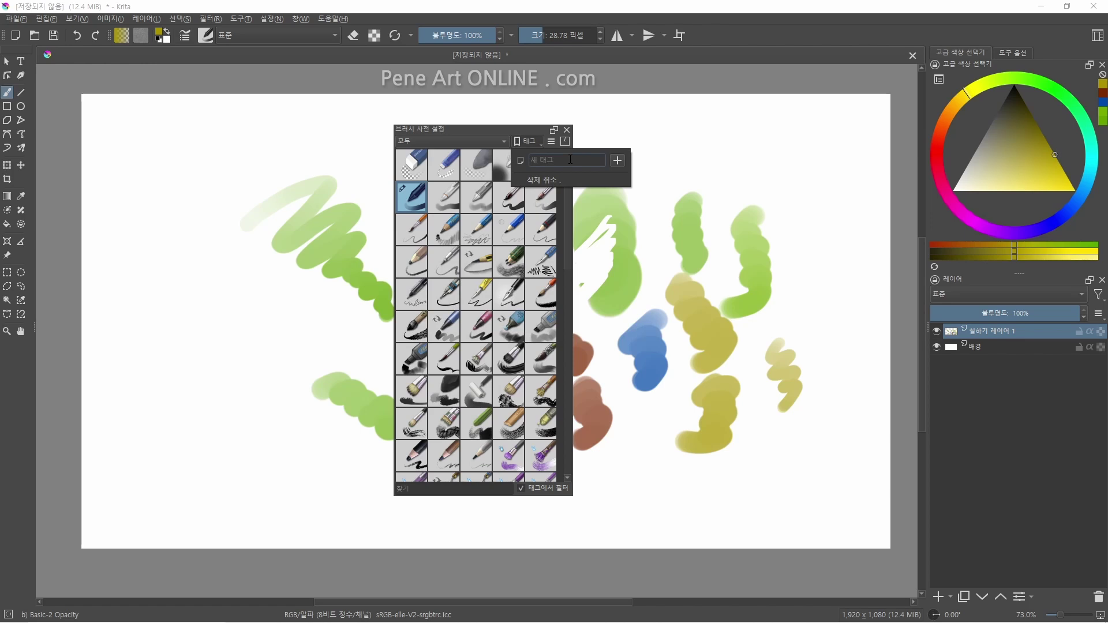
pyautogui.write('my')
pyautogui.click(617, 162)
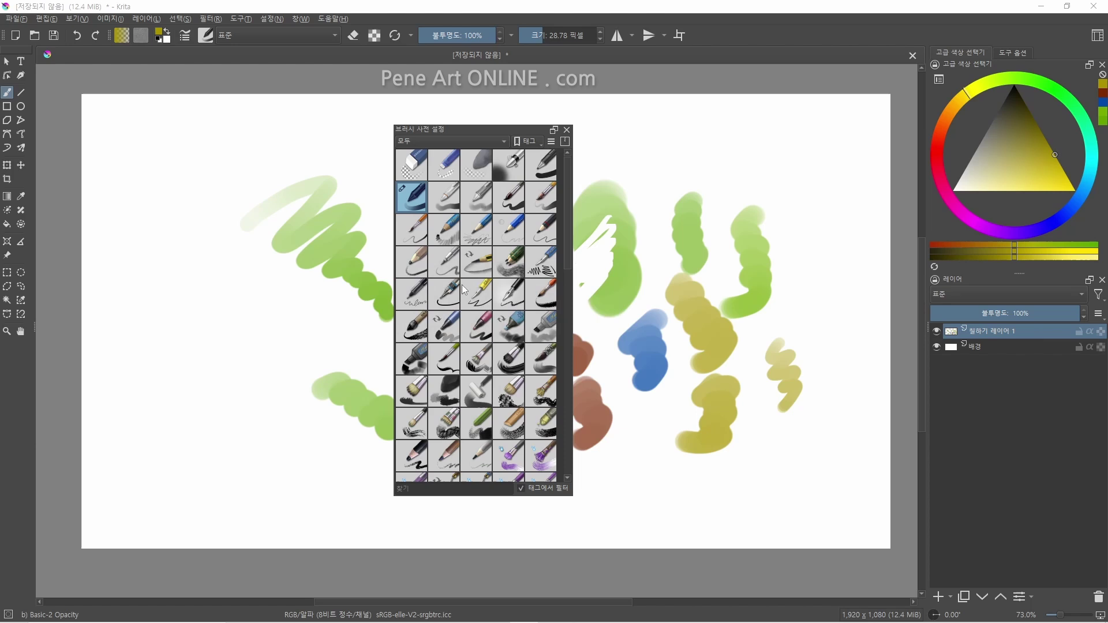
# View the brush presets under the my tag and return to 모두.
pyautogui.click(465, 139)
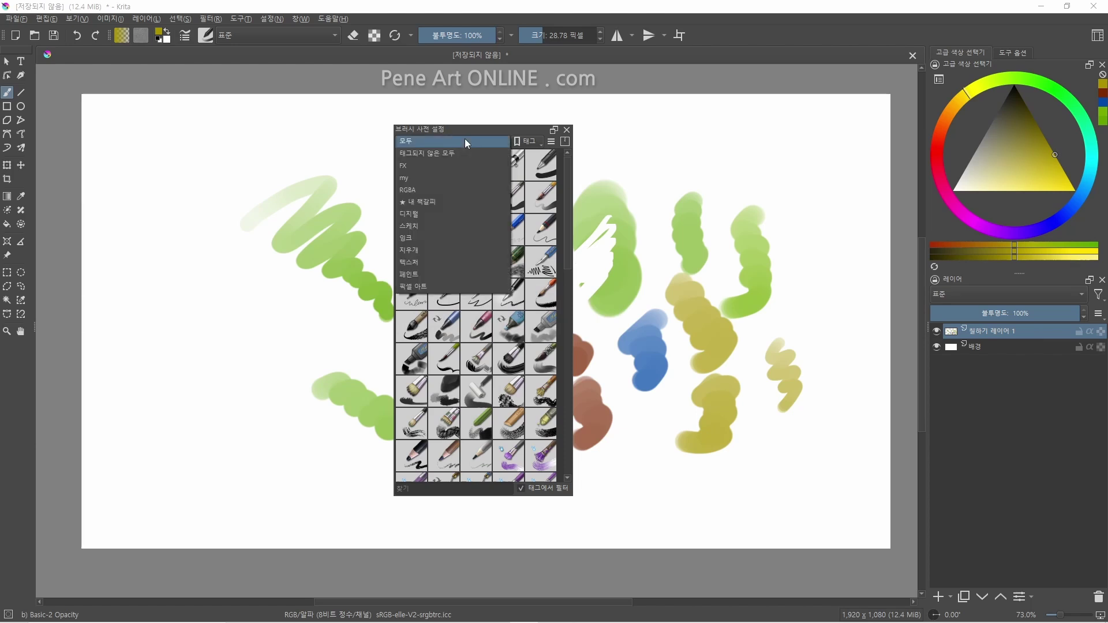
pyautogui.click(439, 178)
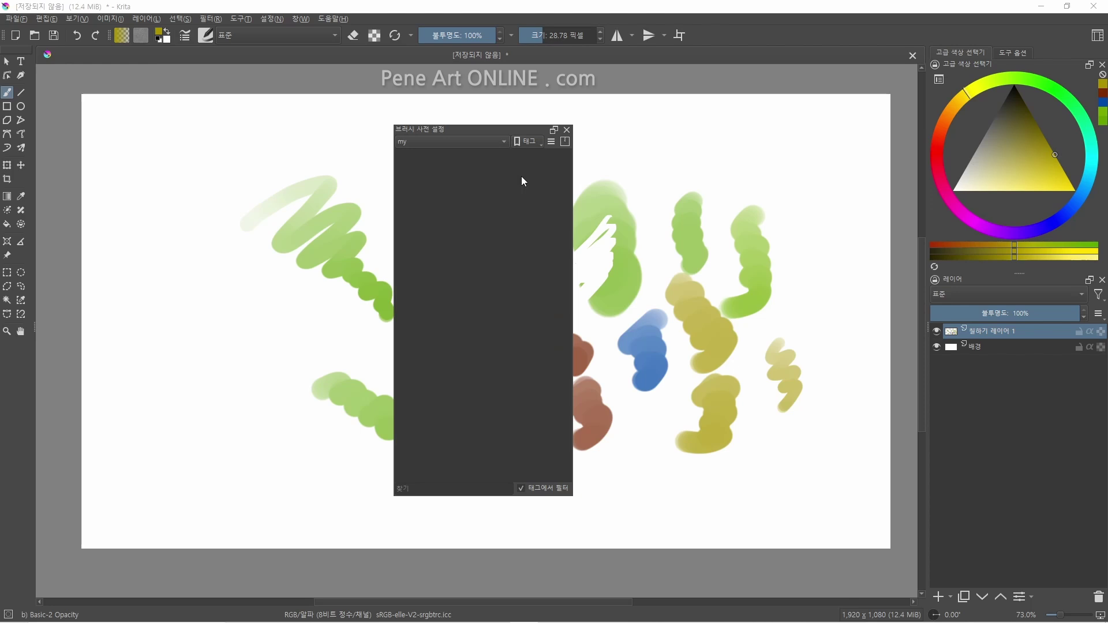
pyautogui.click(484, 141)
pyautogui.click(463, 106)
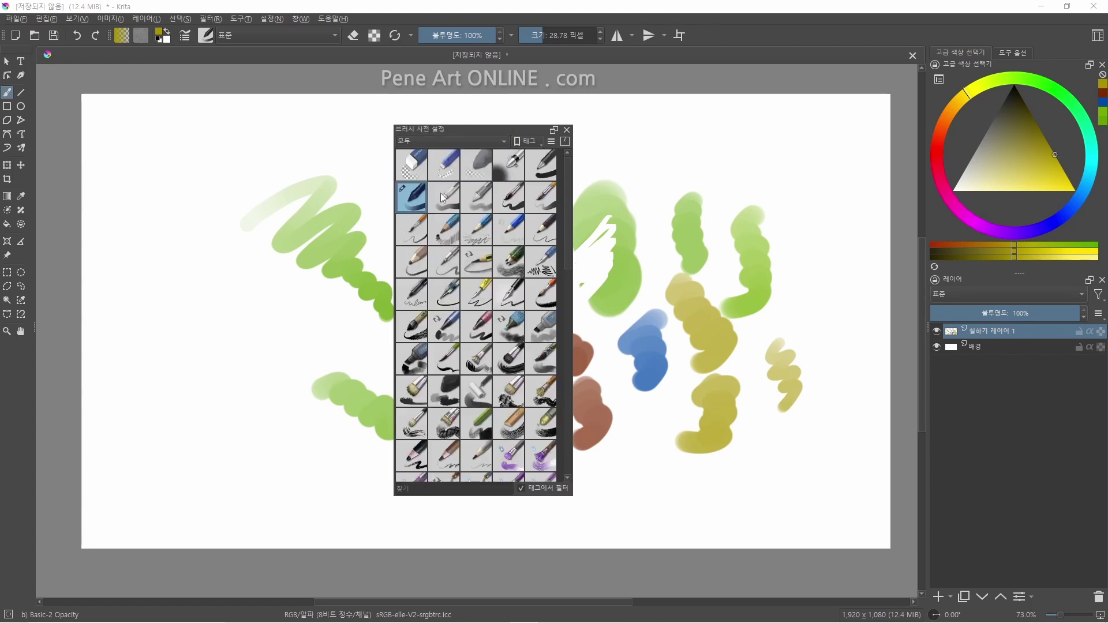
# Assign the b) Basic-2 Opacity, a) Eraser Circle and c) Pencil-1 Hard brush presets to the my tag.
pyautogui.rightClick(420, 203)
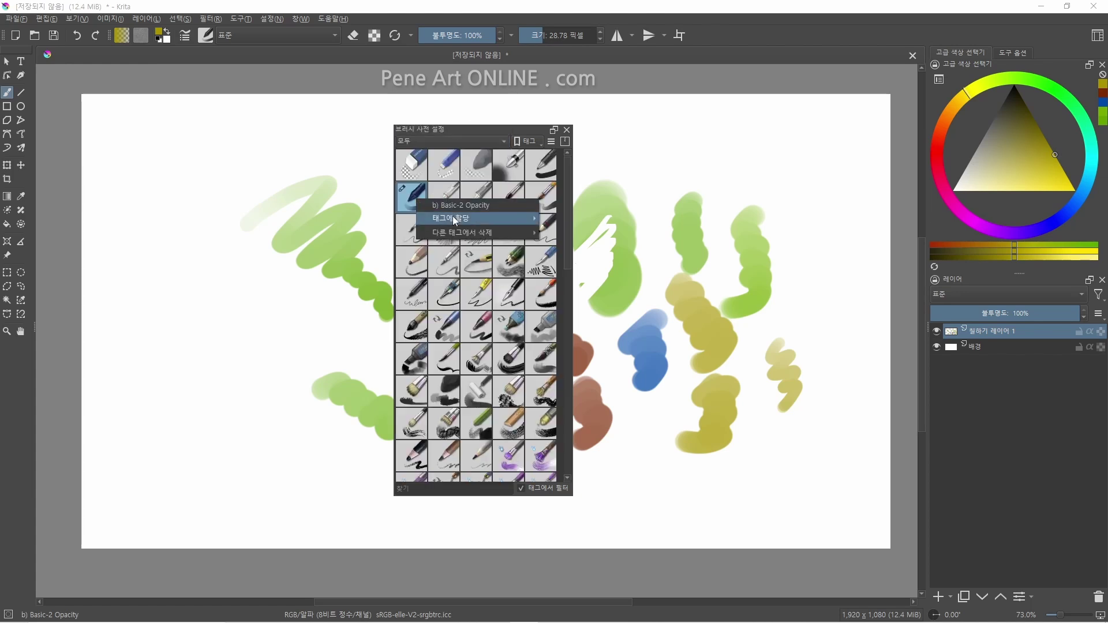
pyautogui.moveTo(456, 217)
pyautogui.click(563, 233)
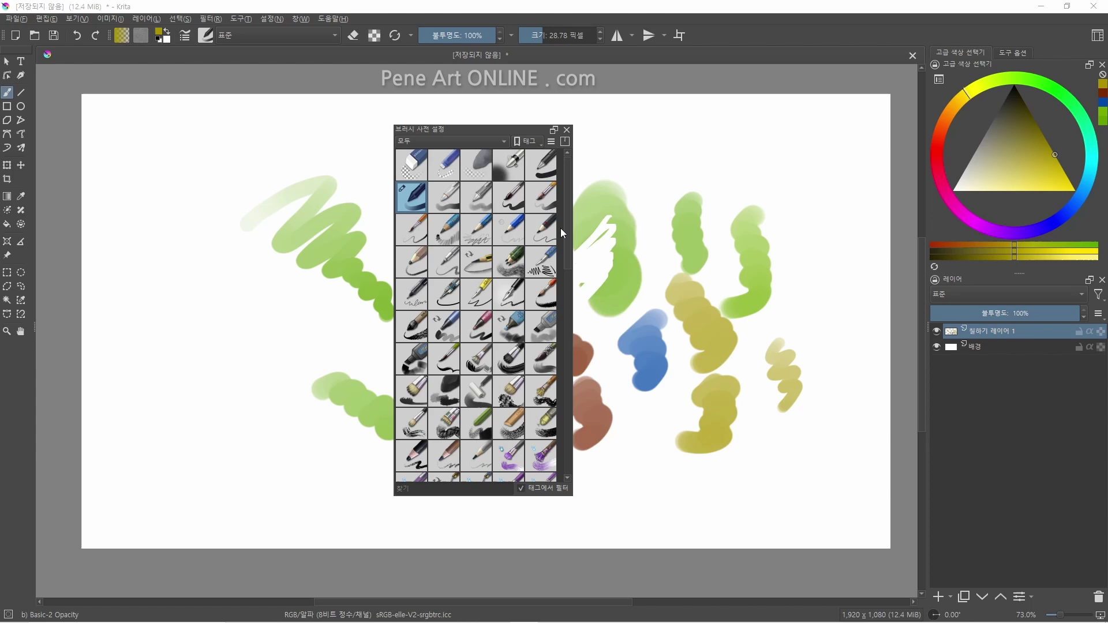
pyautogui.click(414, 169)
pyautogui.rightClick(414, 170)
pyautogui.moveTo(471, 185)
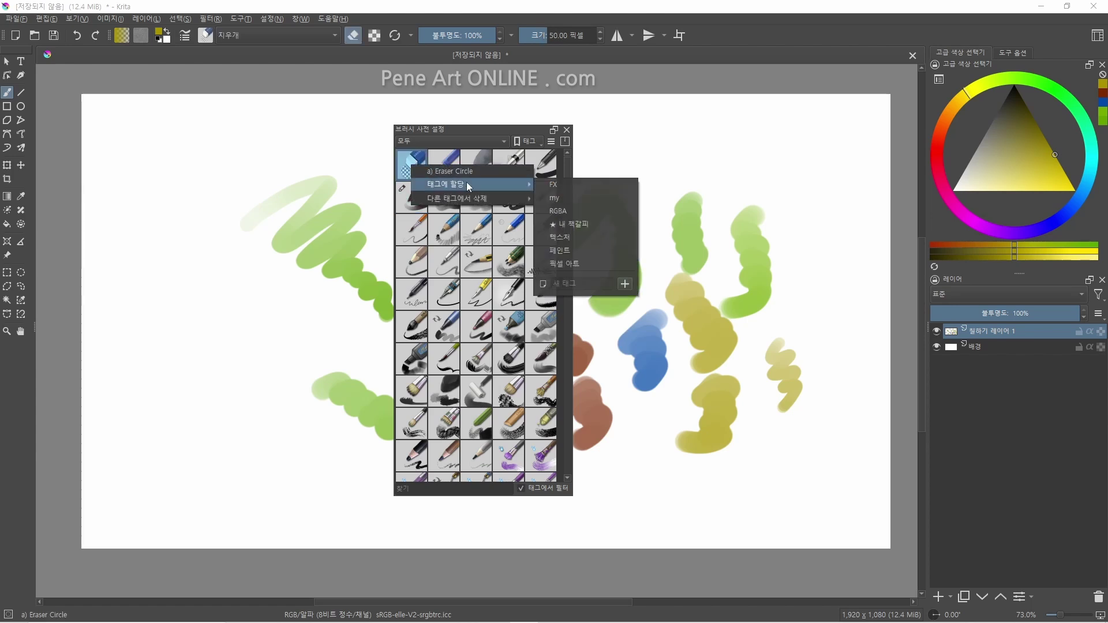
pyautogui.click(563, 199)
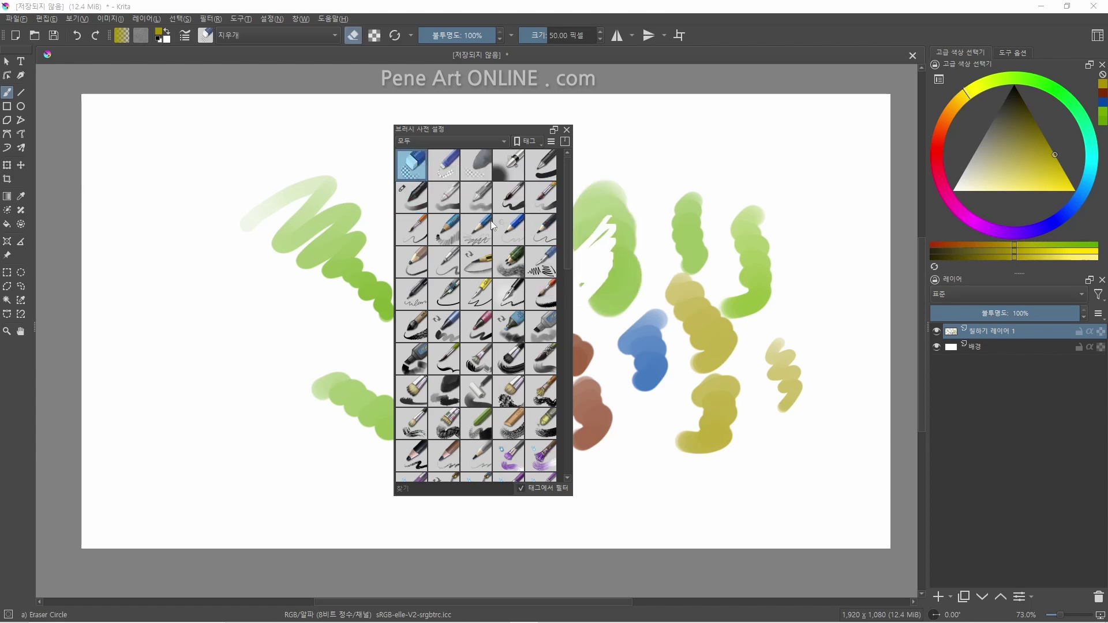
pyautogui.click(515, 226)
pyautogui.rightClick(515, 226)
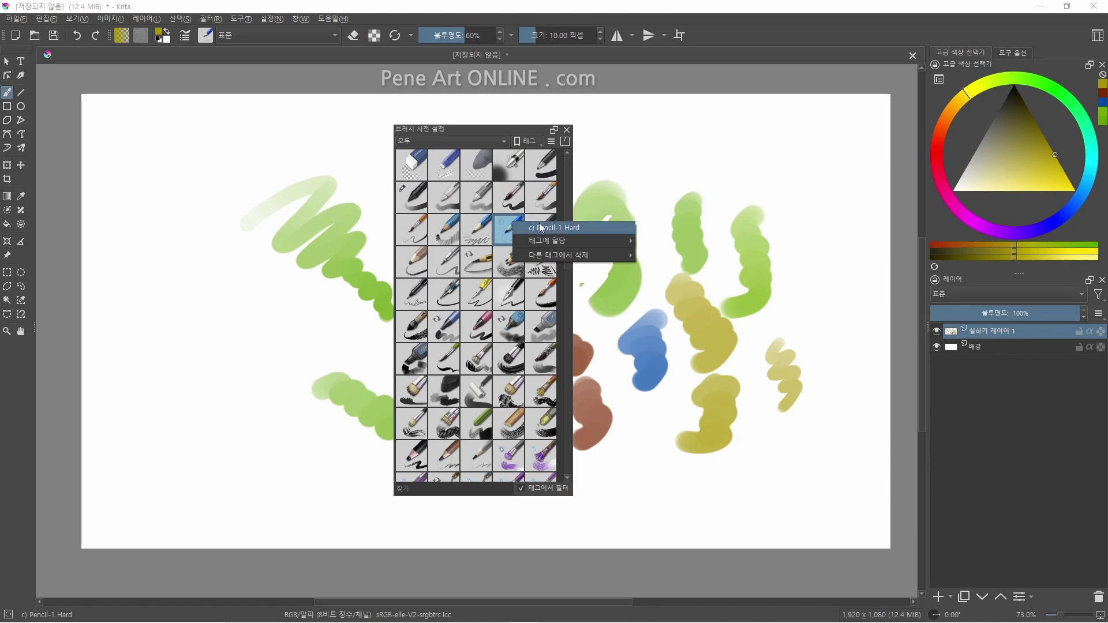
pyautogui.moveTo(577, 241)
pyautogui.click(658, 241)
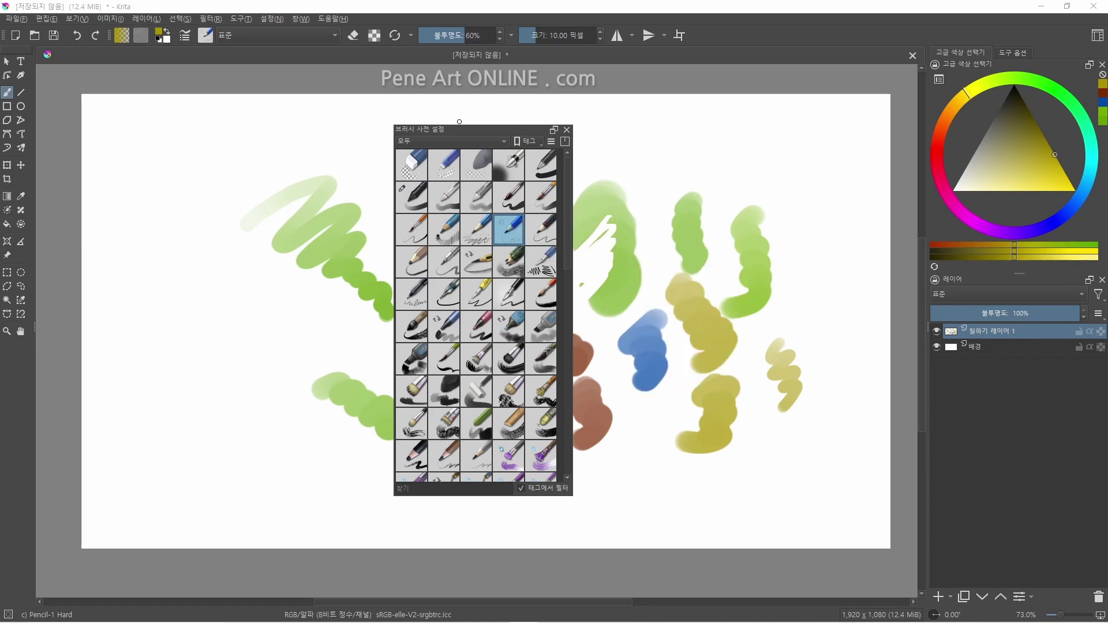
# Filter the brush presets by the my tag and move the floating preset docker away from the strokes in the middle of the canvas.
pyautogui.click(493, 142)
pyautogui.click(447, 176)
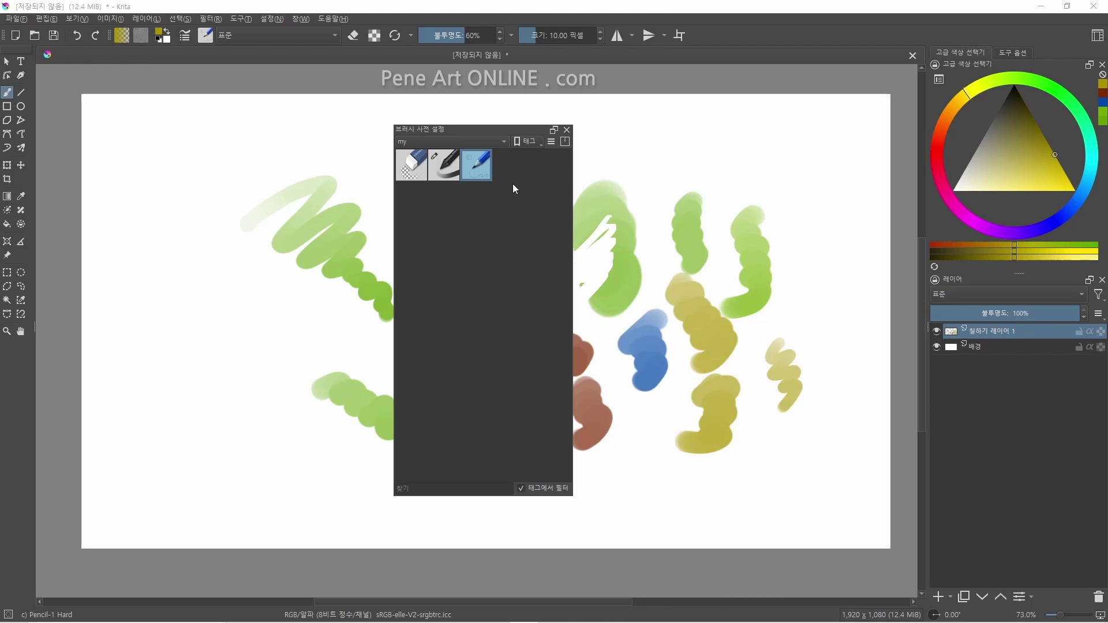
pyautogui.moveTo(493, 129); pyautogui.dragTo(376, 126)
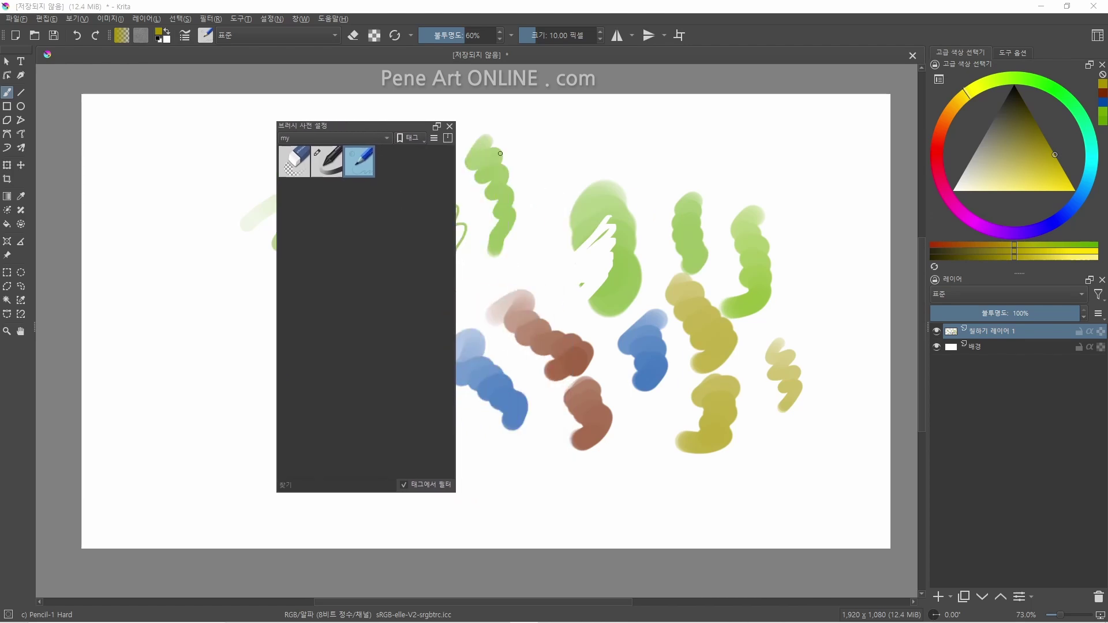
# Show the my tag's brushes in the pop-up palette, change its tag again and close the palette.
pyautogui.rightClick(629, 249)
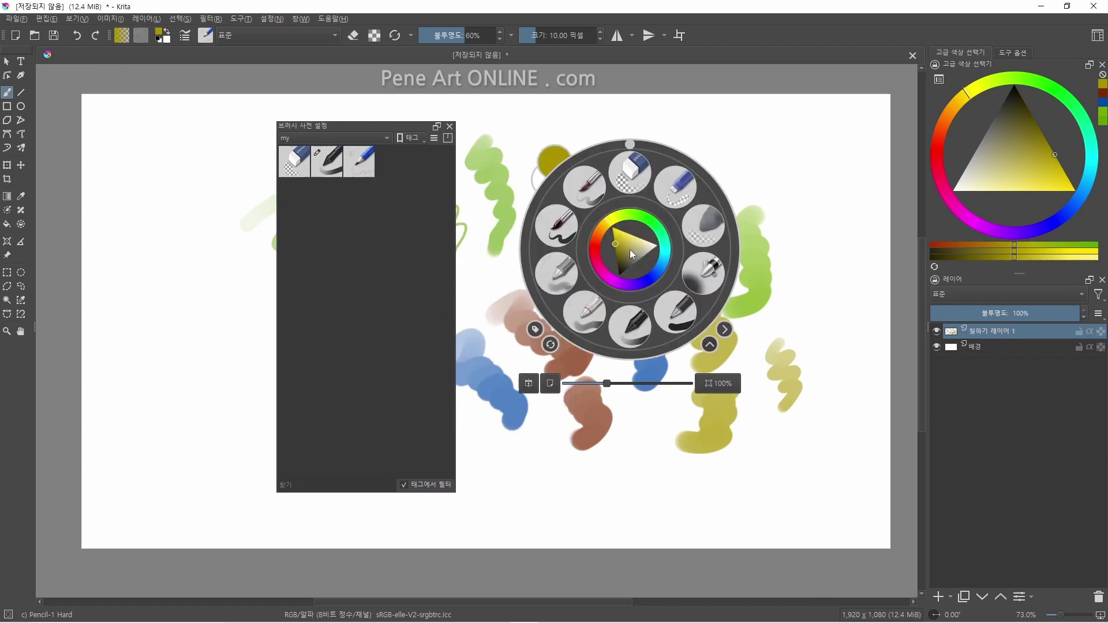
pyautogui.click(536, 327)
pyautogui.click(562, 371)
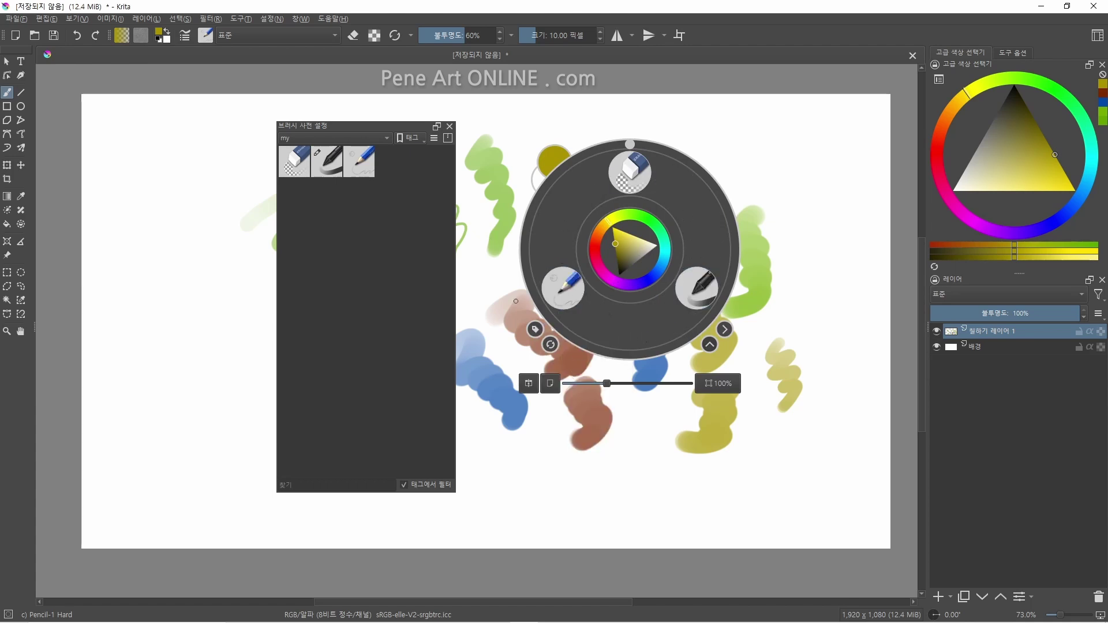
pyautogui.click(535, 329)
pyautogui.click(574, 336)
pyautogui.click(482, 130)
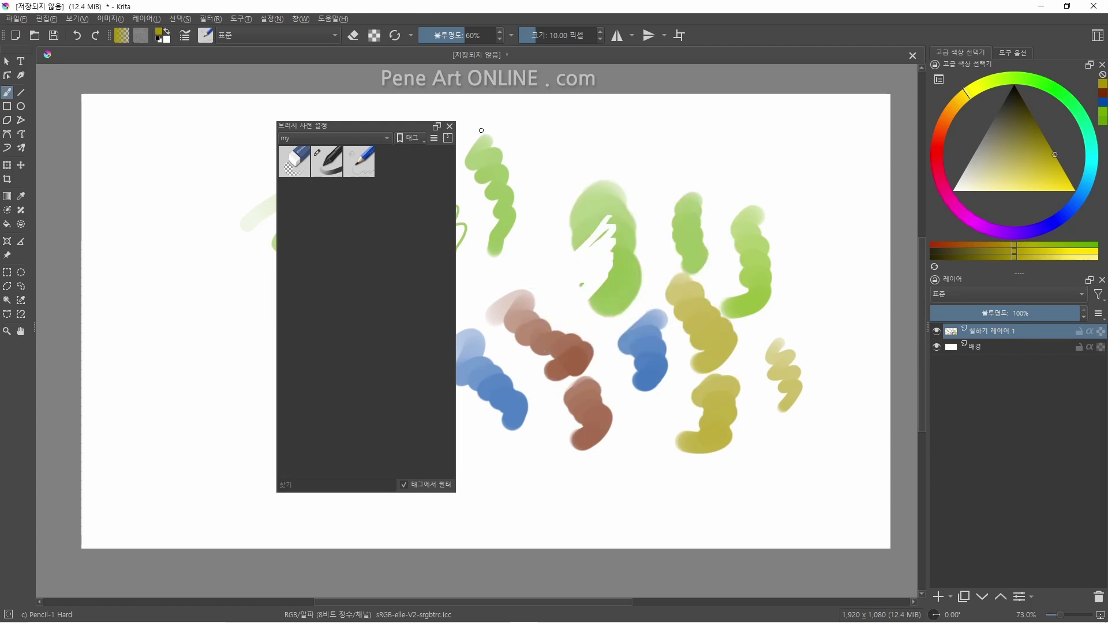
# Delete the my tag, check the list of remaining tags and keep 모두 selected.
pyautogui.click(411, 138)
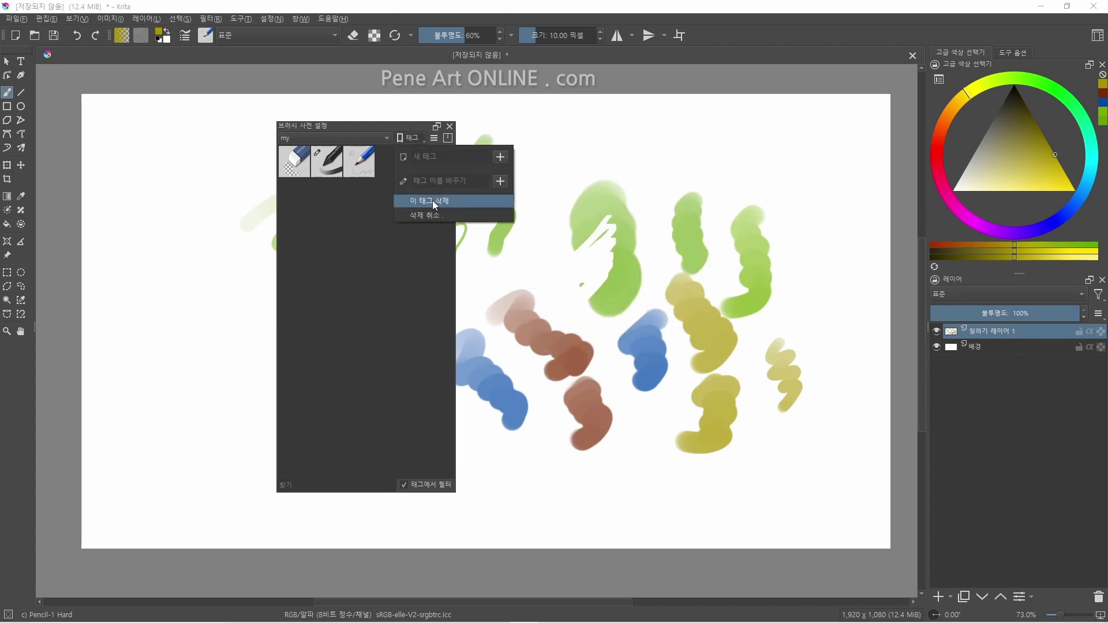
pyautogui.click(433, 200)
pyautogui.click(368, 140)
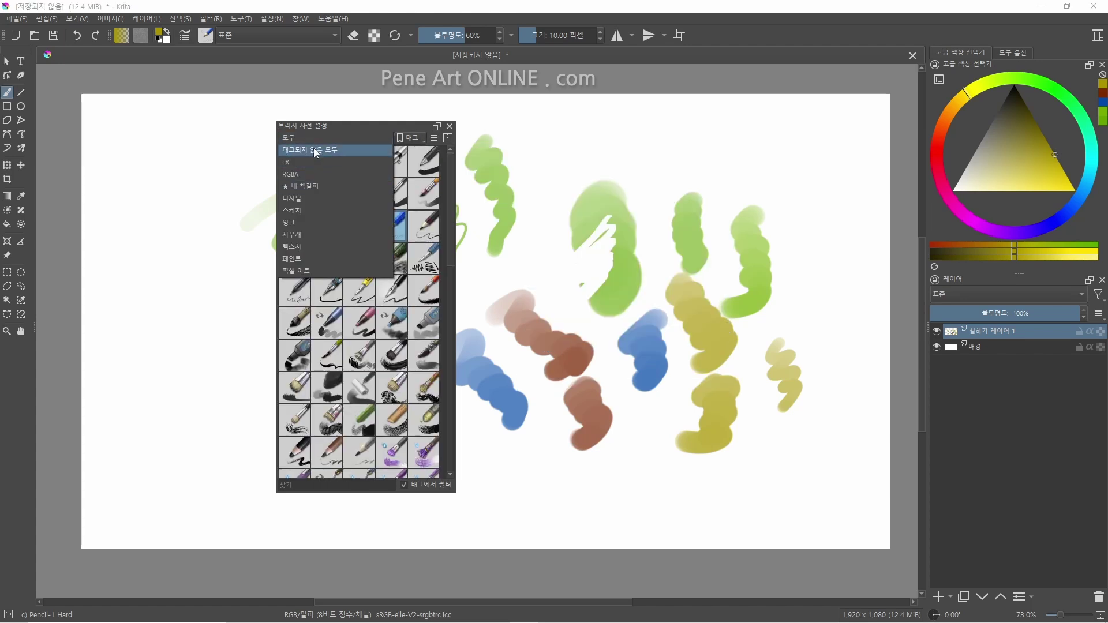
pyautogui.click(306, 138)
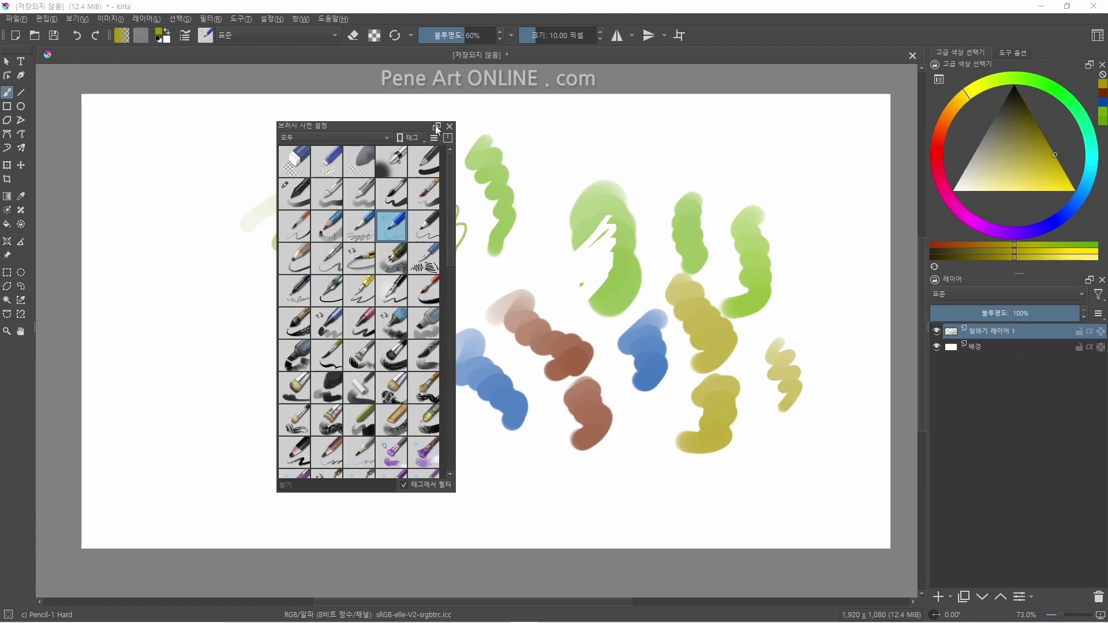
# Search the brush presets for "pen" and clear the search.
pyautogui.click(356, 485)
pyautogui.write('pen')
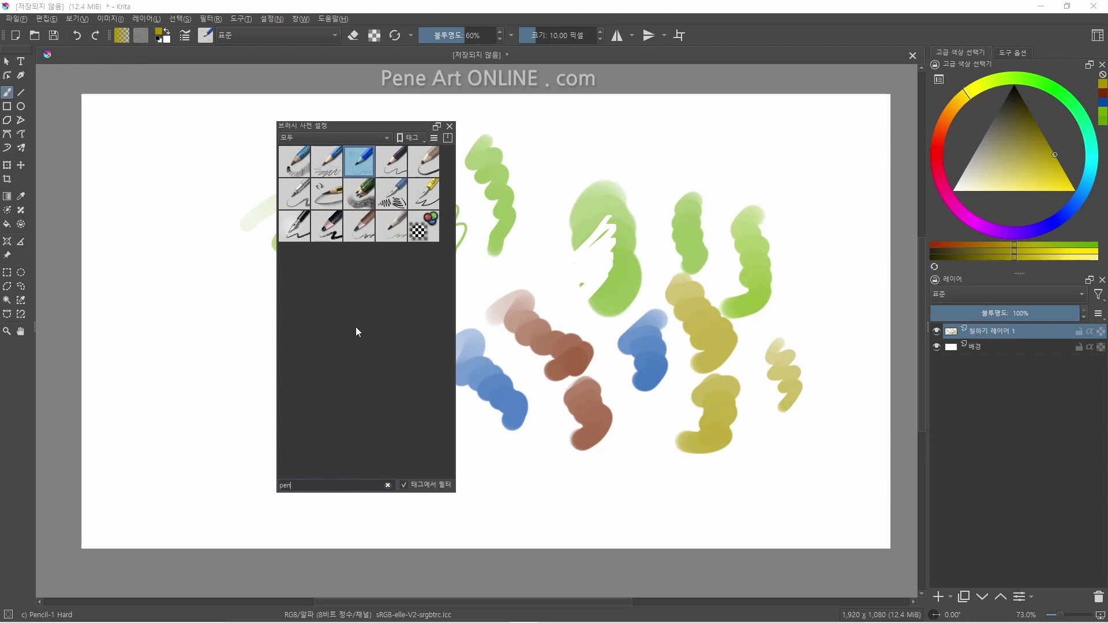
pyautogui.click(388, 486)
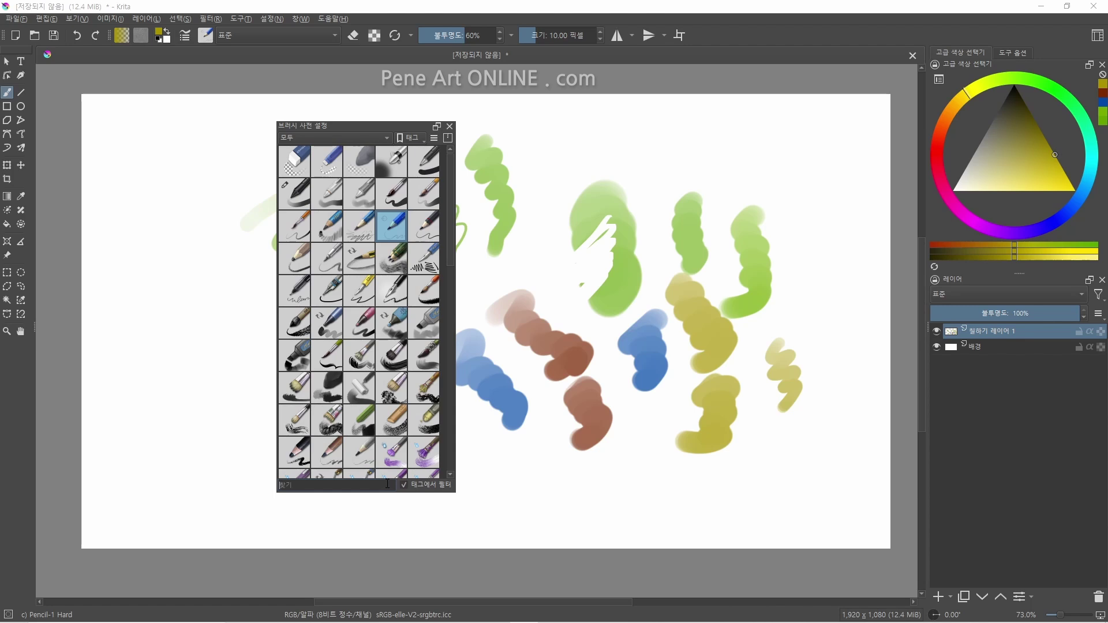
# Dock the brush presets below the layers and draw a small loop with c) Pencil-1 Hard under the thin yellow zigzag.
pyautogui.click(437, 131)
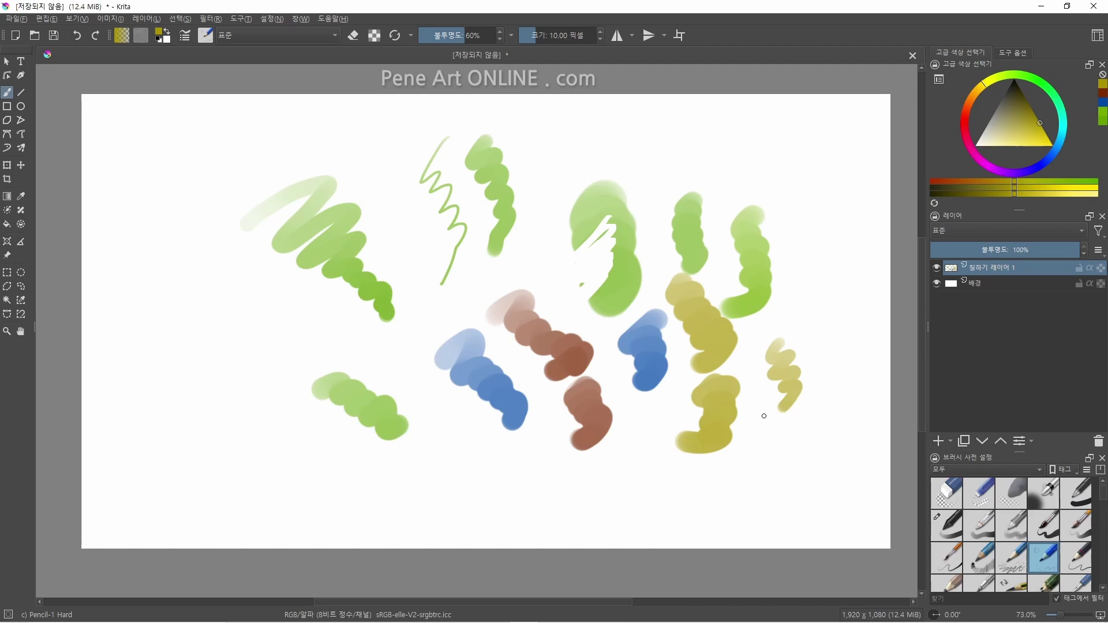
pyautogui.moveTo(765, 415); pyautogui.dragTo(766, 427)
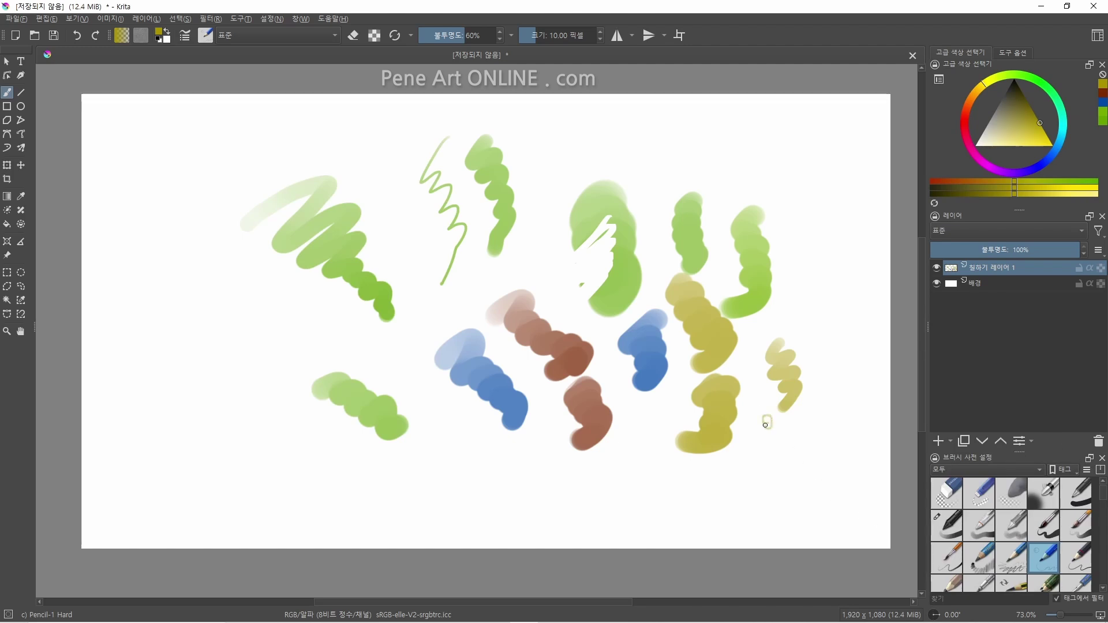